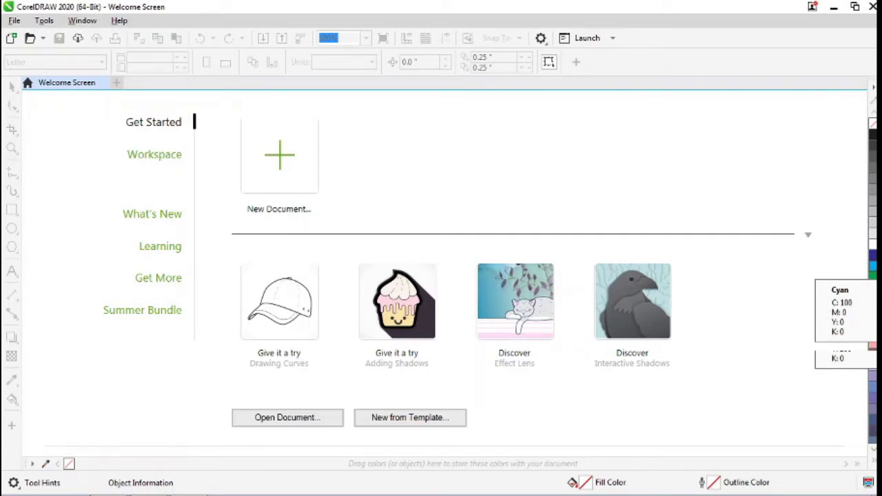
pyautogui.click(276, 176)
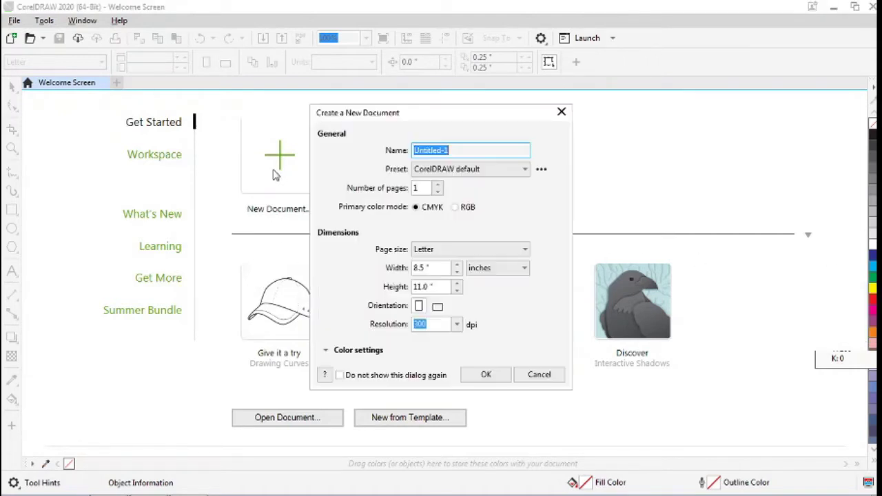
pyautogui.click(562, 112)
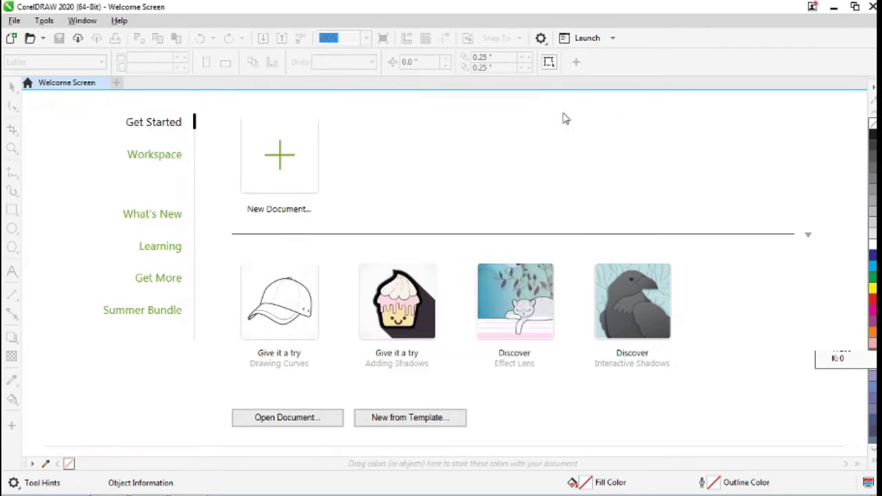
pyautogui.click(14, 20)
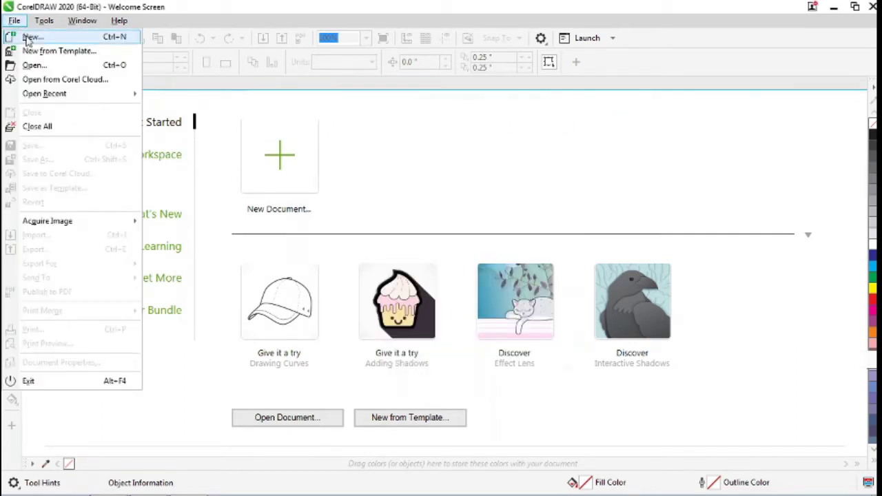
pyautogui.click(28, 39)
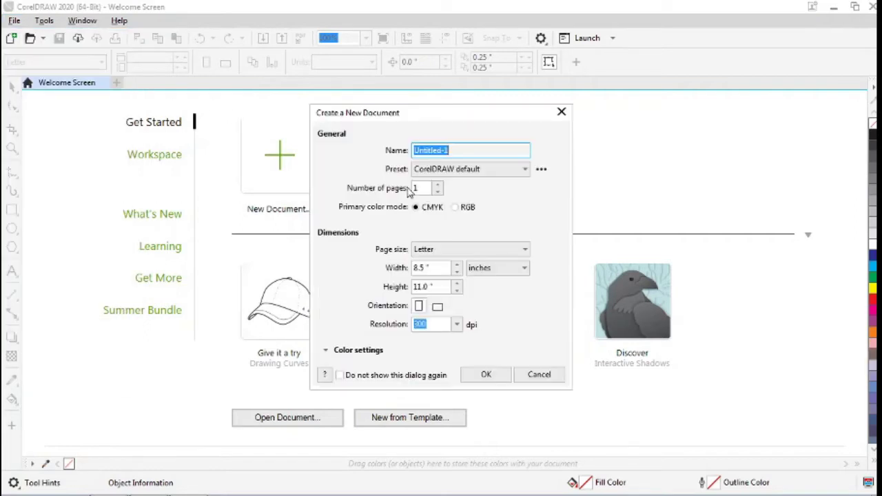
pyautogui.click(541, 378)
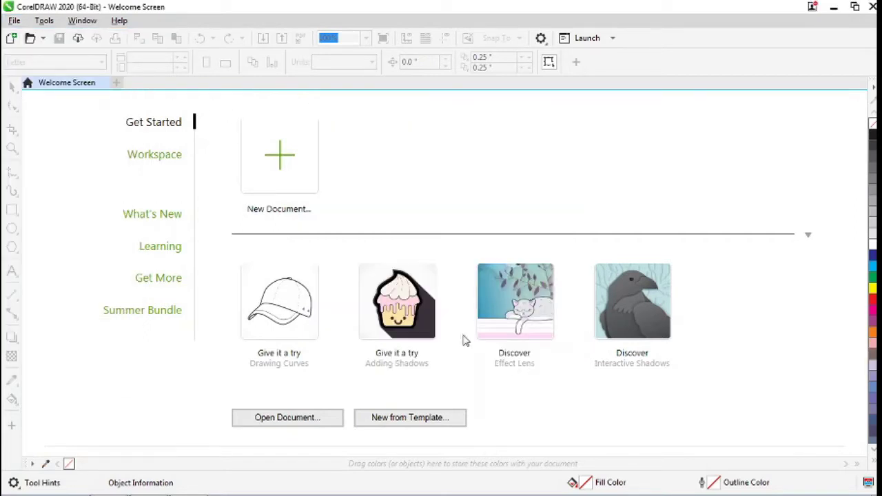
# Step: Start a new document and name it abc
pyautogui.click(11, 40)
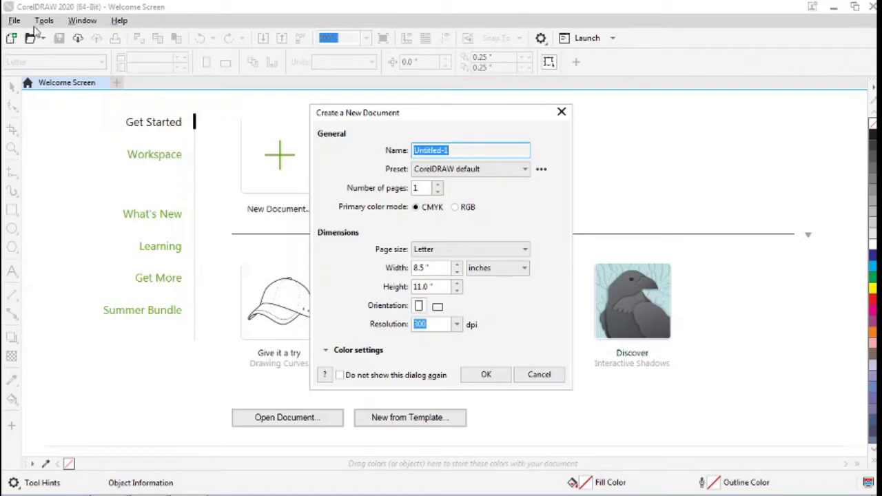
pyautogui.moveTo(457, 152); pyautogui.dragTo(393, 157)
pyautogui.write('a')
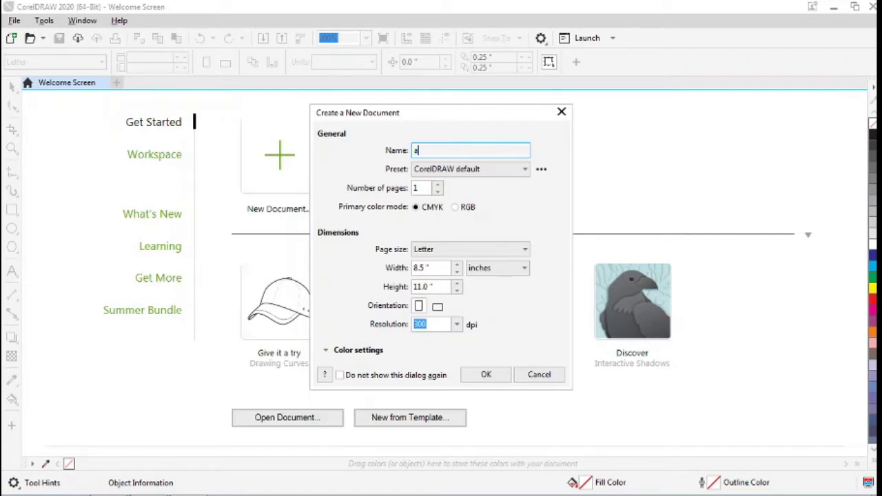
pyautogui.write('bc')
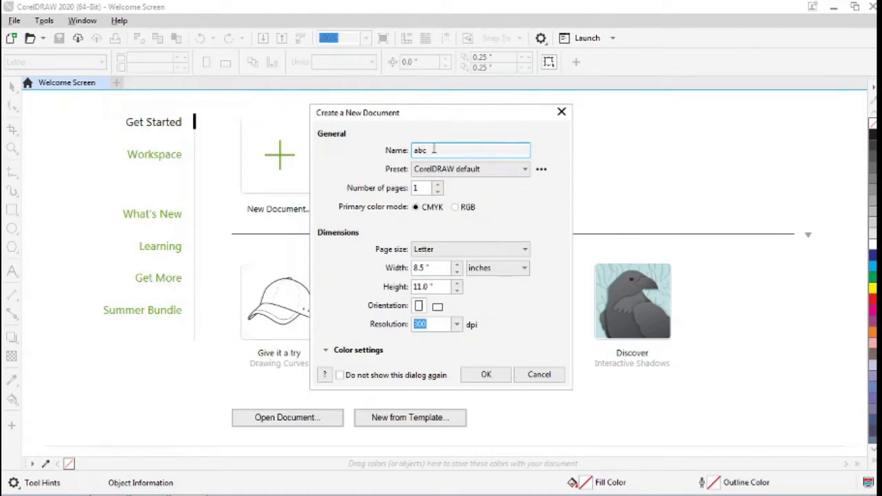
pyautogui.click(526, 170)
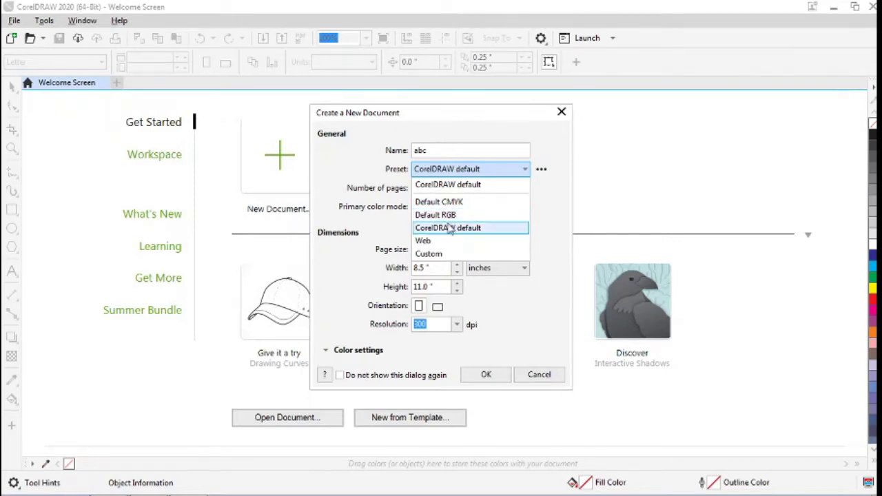
pyautogui.click(476, 173)
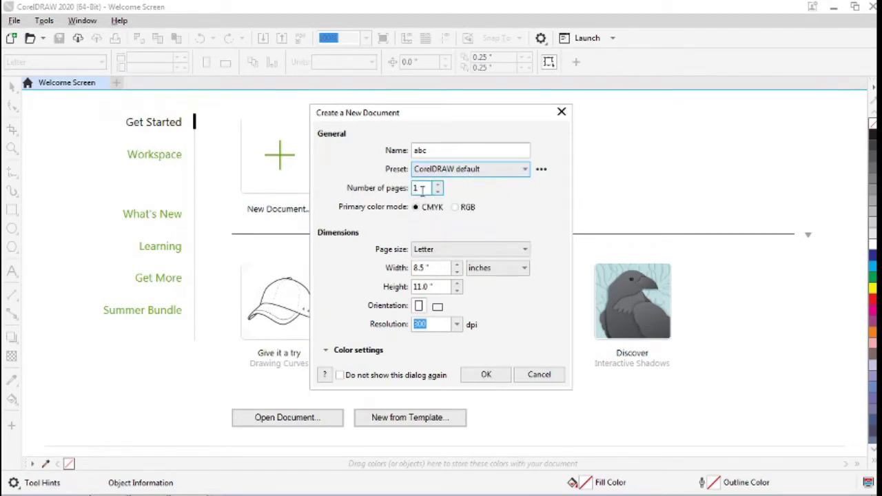
pyautogui.moveTo(422, 189); pyautogui.dragTo(413, 188)
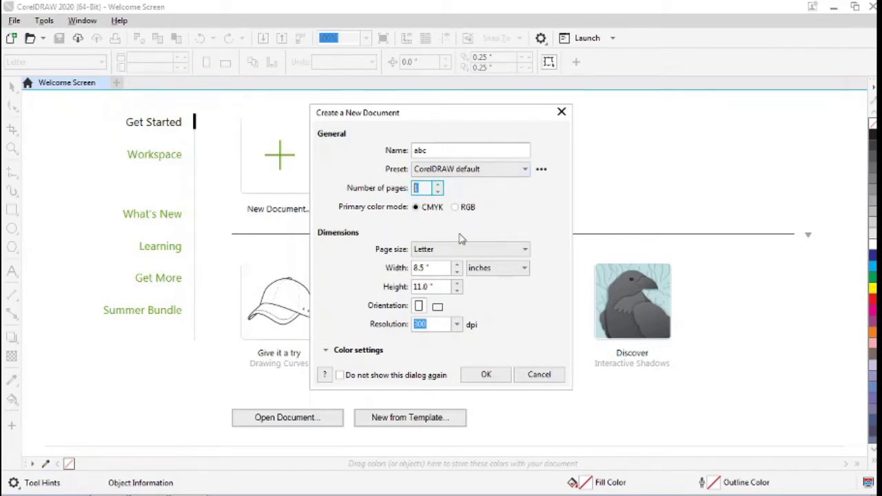
# Step: Set the new document's page size to A4
pyautogui.click(527, 253)
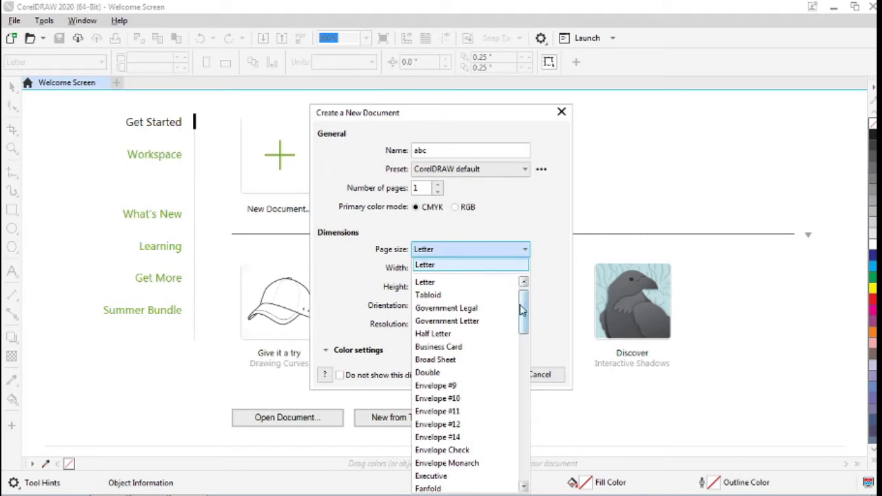
pyautogui.moveTo(523, 305); pyautogui.dragTo(525, 294)
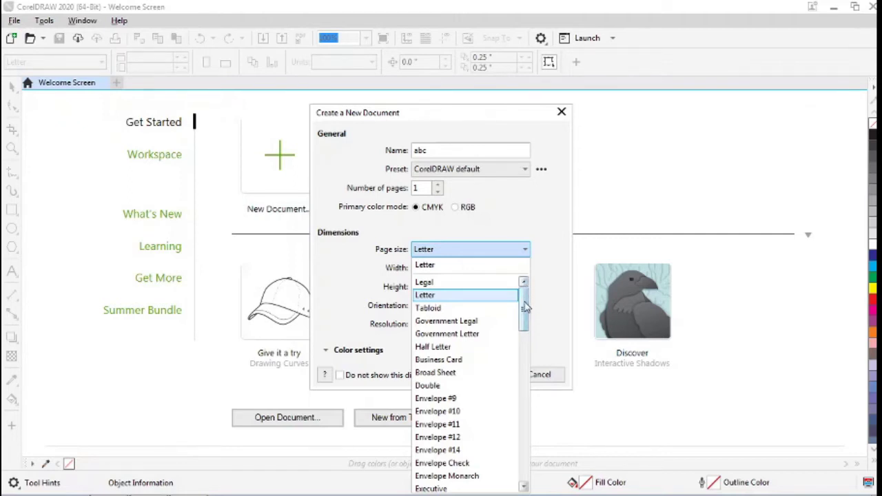
pyautogui.moveTo(526, 303); pyautogui.dragTo(532, 268)
pyautogui.click(434, 265)
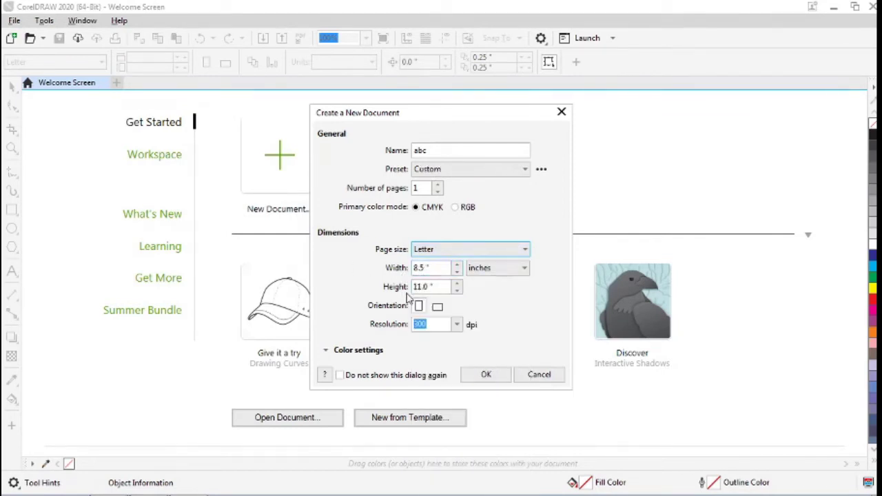
pyautogui.click(526, 250)
pyautogui.moveTo(524, 310); pyautogui.dragTo(522, 419)
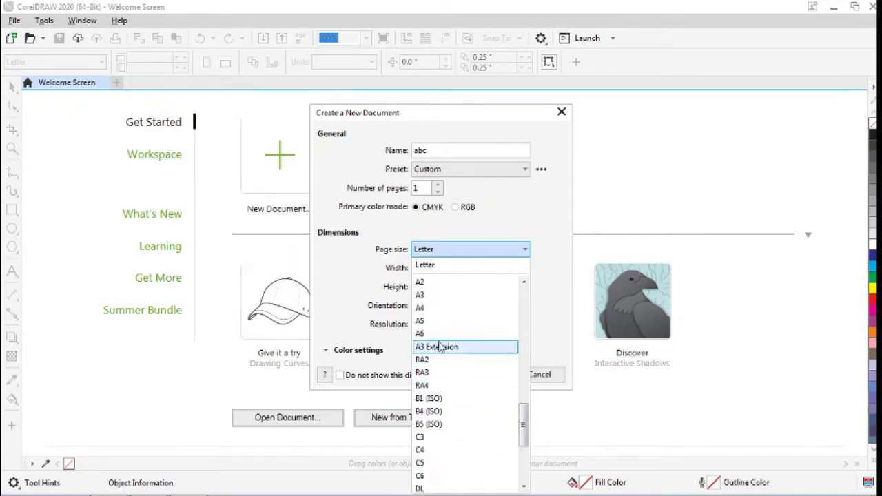
pyautogui.click(432, 308)
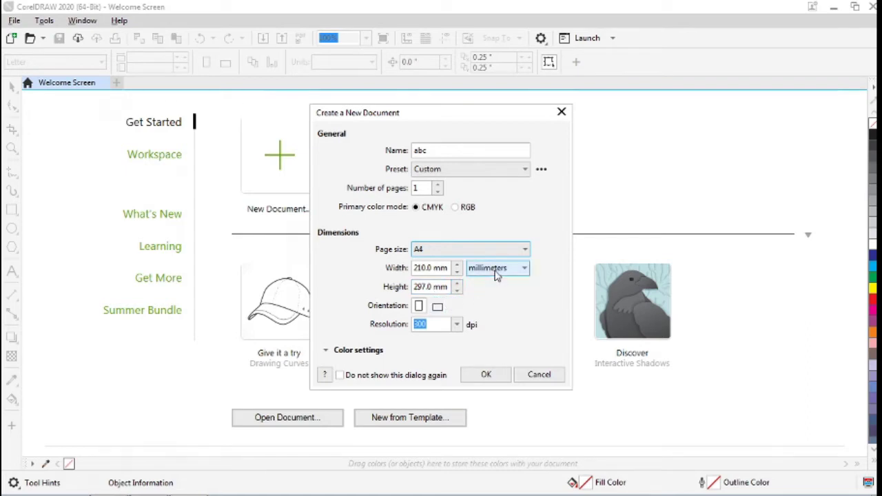
# Step: Set the page dimension units to inches and create the document
pyautogui.click(525, 270)
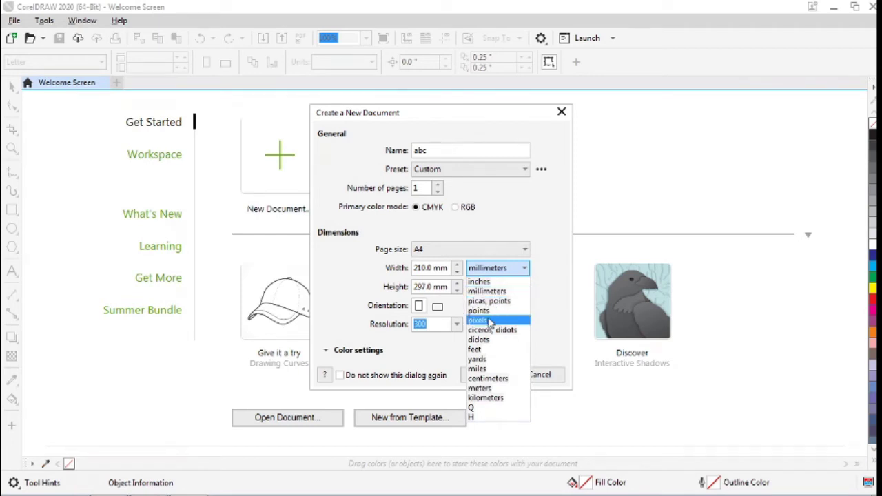
pyautogui.click(550, 294)
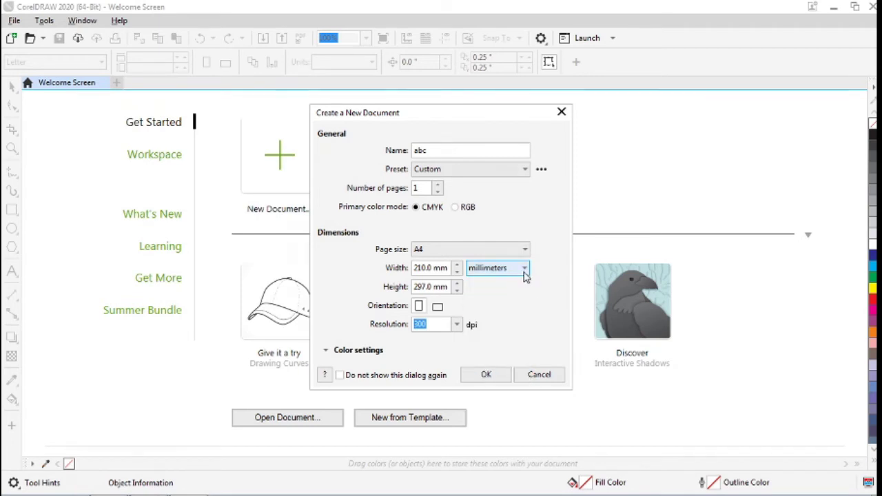
pyautogui.click(525, 272)
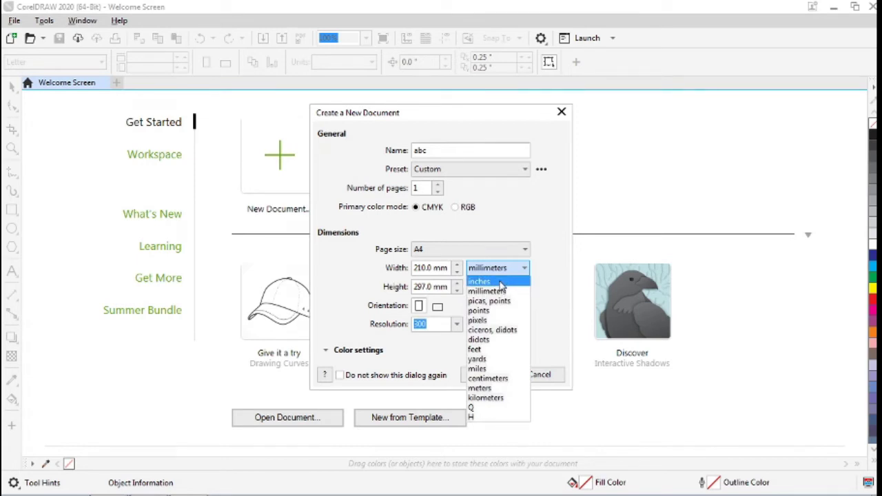
pyautogui.click(501, 283)
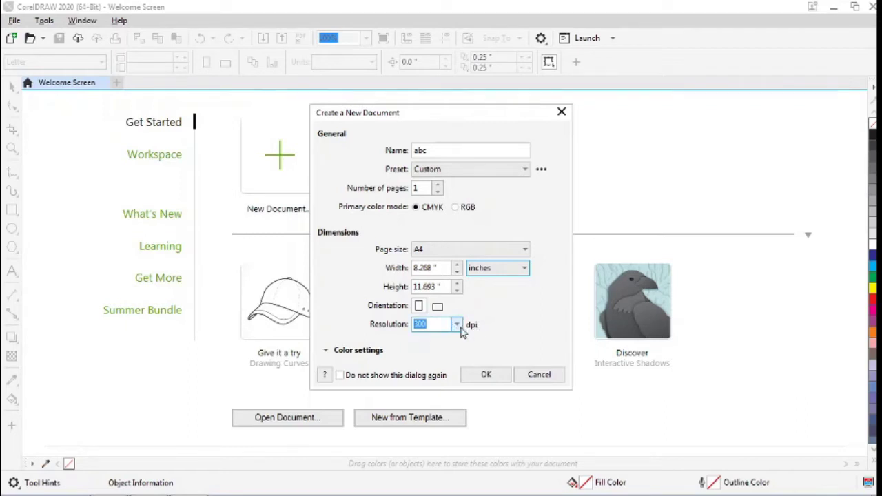
pyautogui.click(486, 375)
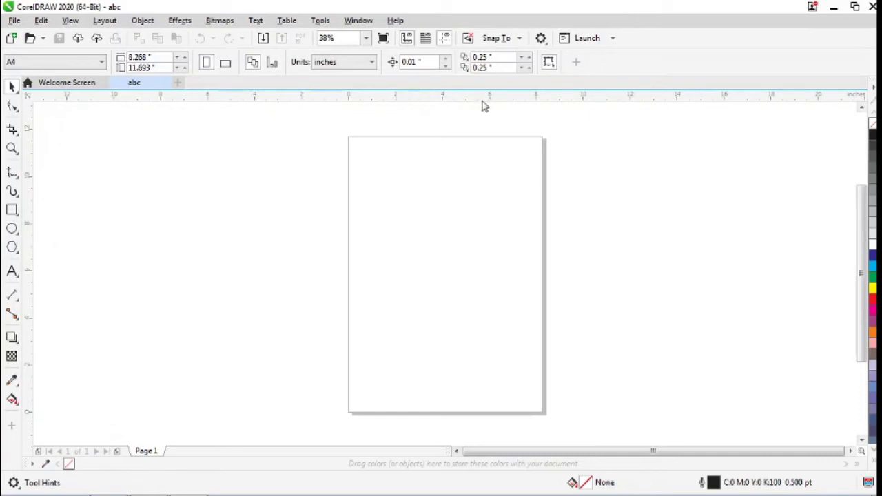
pyautogui.scroll(2, 589, 261)
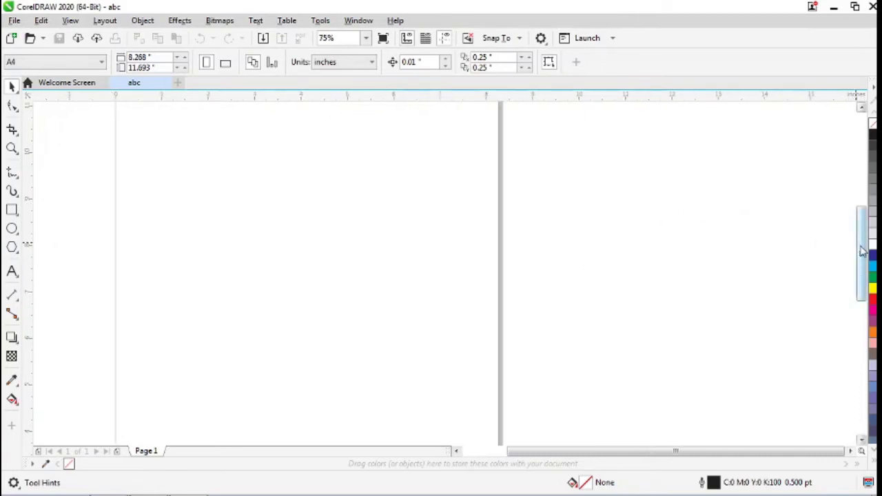
pyautogui.moveTo(860, 246); pyautogui.dragTo(860, 224)
pyautogui.moveTo(673, 455)
pyautogui.mouseDown()
pyautogui.moveTo(640, 455)
pyautogui.moveTo(690, 452)
pyautogui.mouseUp()
pyautogui.moveTo(863, 231); pyautogui.dragTo(862, 252)
pyautogui.moveTo(638, 455)
pyautogui.mouseDown()
pyautogui.moveTo(579, 457)
pyautogui.moveTo(641, 452)
pyautogui.mouseUp()
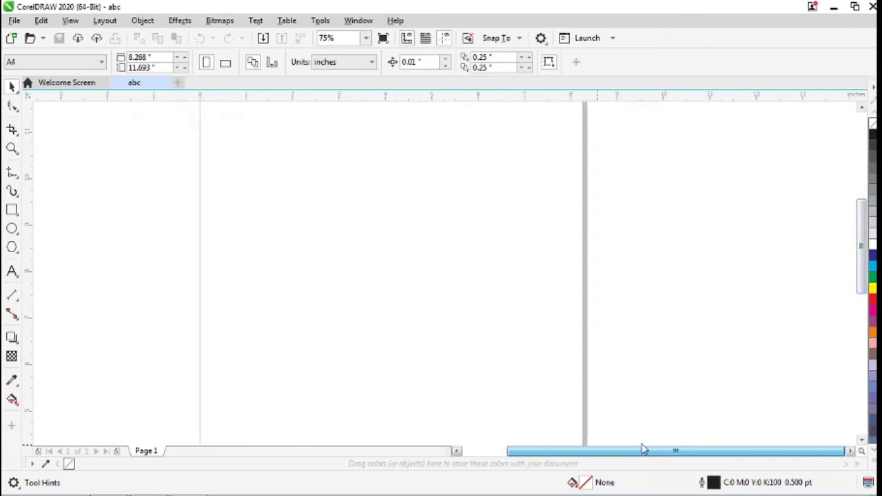
pyautogui.hotkey('shift', 'F4')
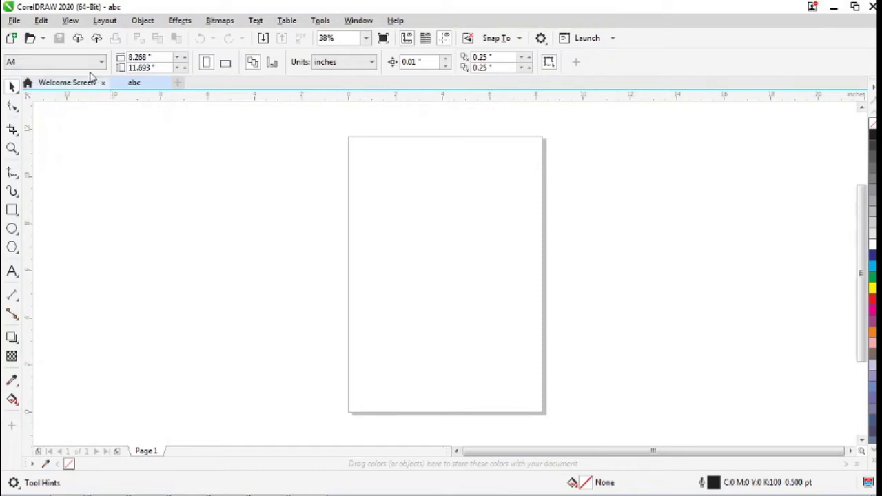
# Step: Insert one A4 page after page 1 of the document
pyautogui.click(104, 22)
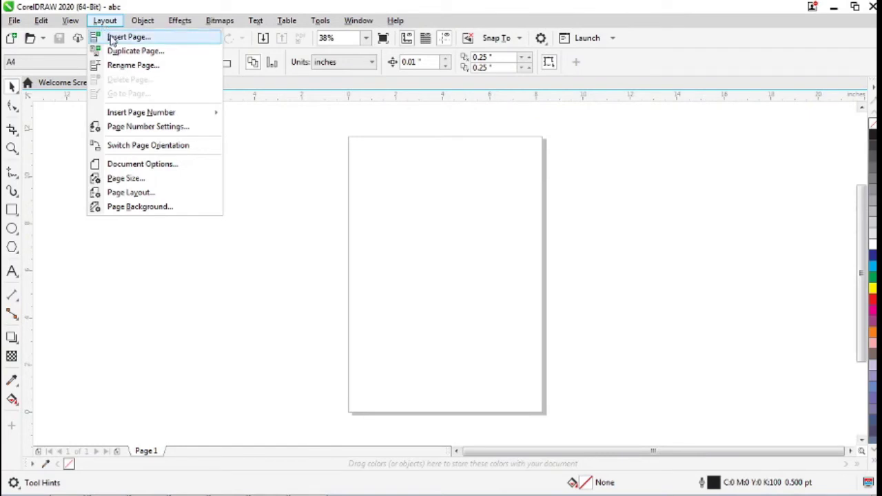
pyautogui.click(114, 38)
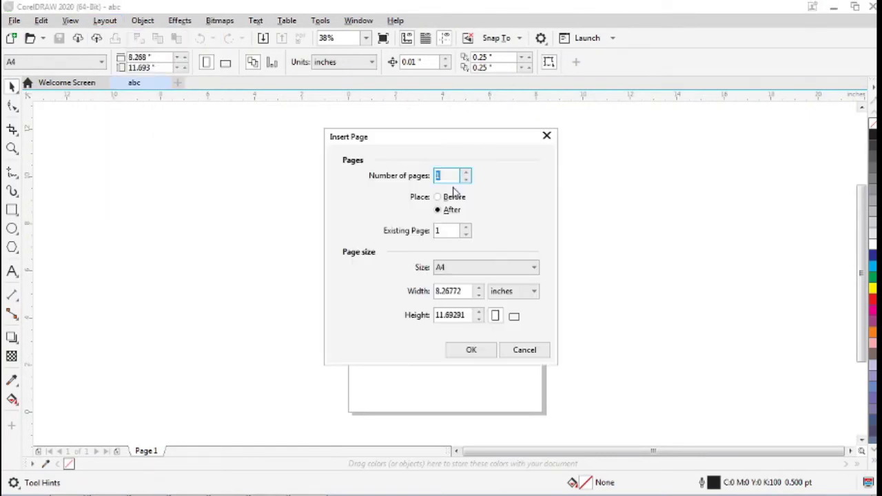
pyautogui.moveTo(443, 138); pyautogui.dragTo(475, 153)
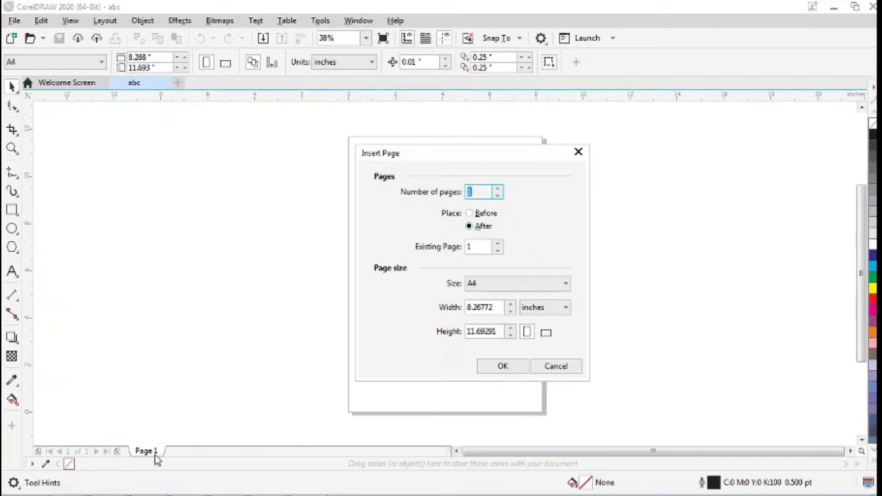
pyautogui.click(470, 214)
pyautogui.click(471, 226)
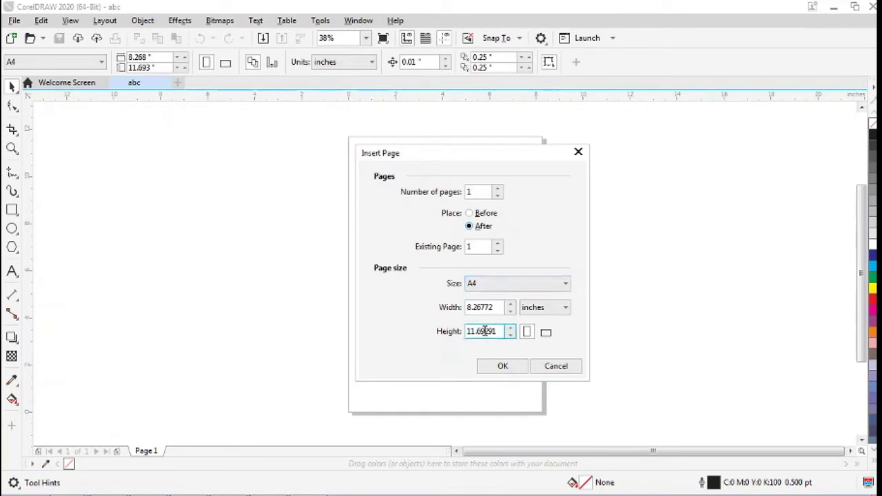
pyautogui.click(503, 367)
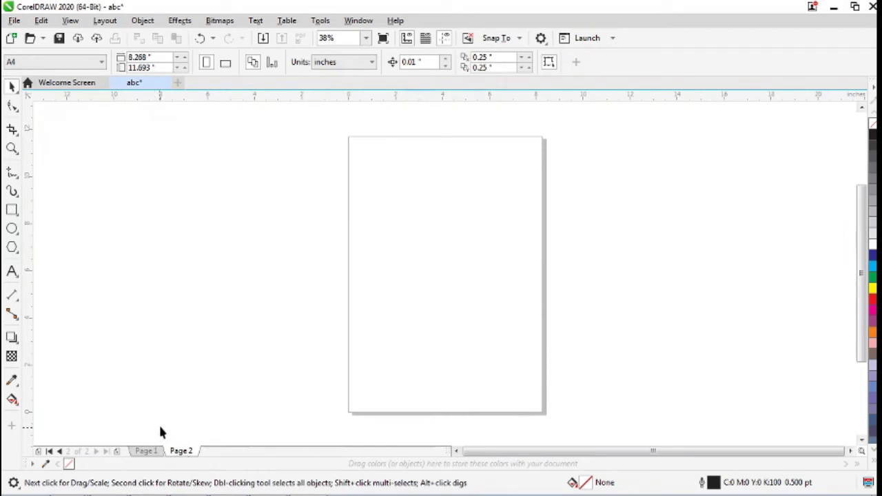
# Step: Add three more pages after page 2, then return to page 1
pyautogui.click(104, 20)
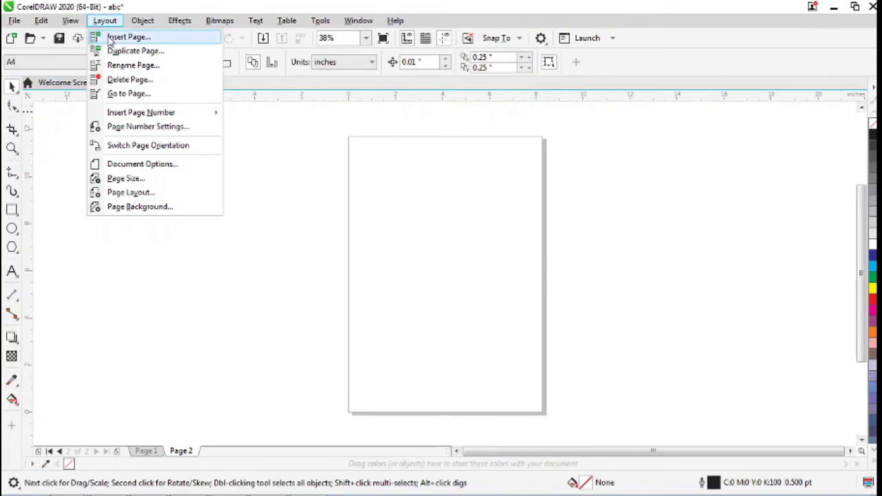
pyautogui.click(293, 199)
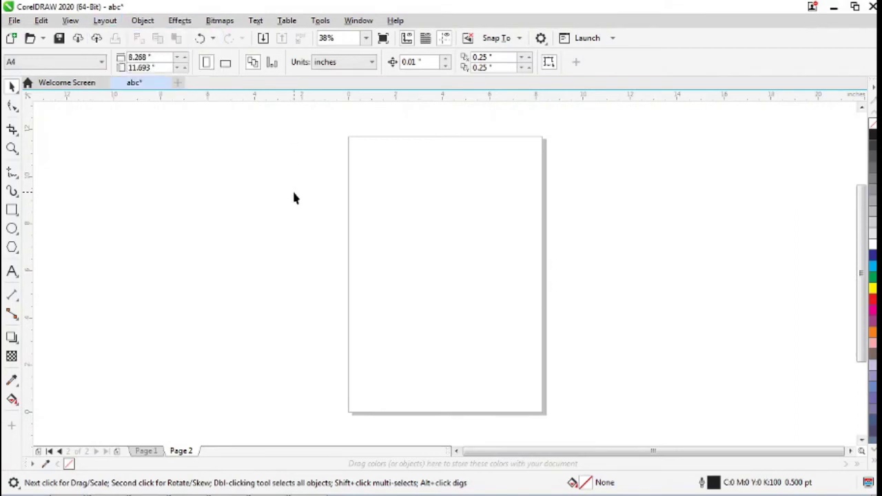
pyautogui.click(118, 453)
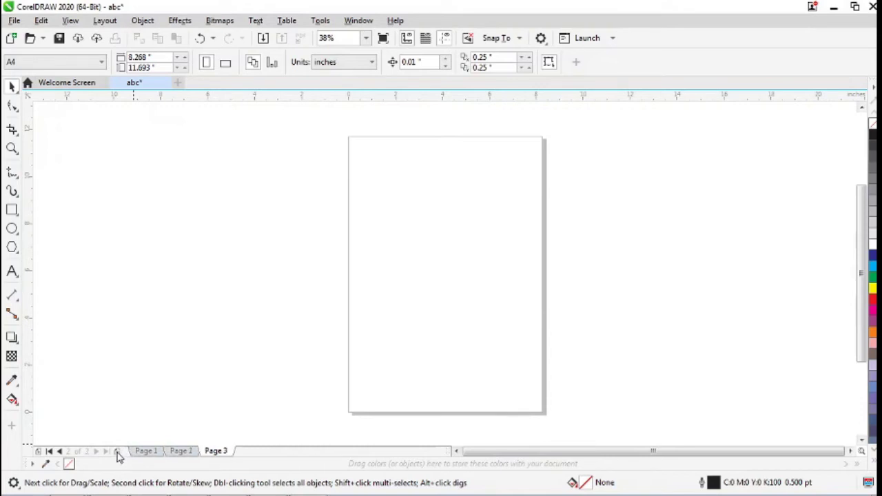
pyautogui.click(119, 453)
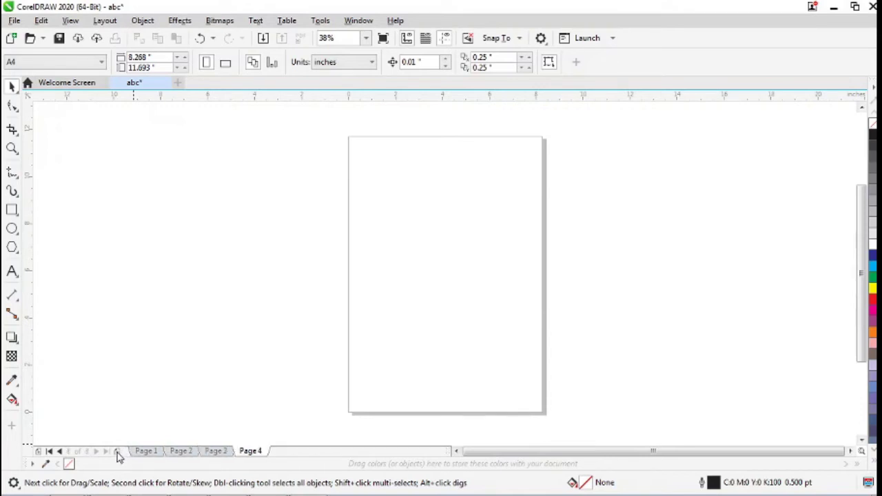
pyautogui.click(119, 453)
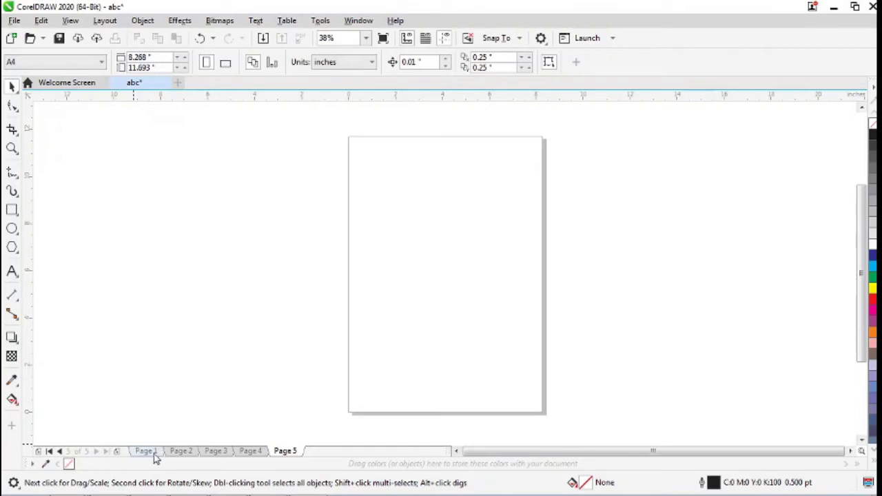
pyautogui.click(147, 452)
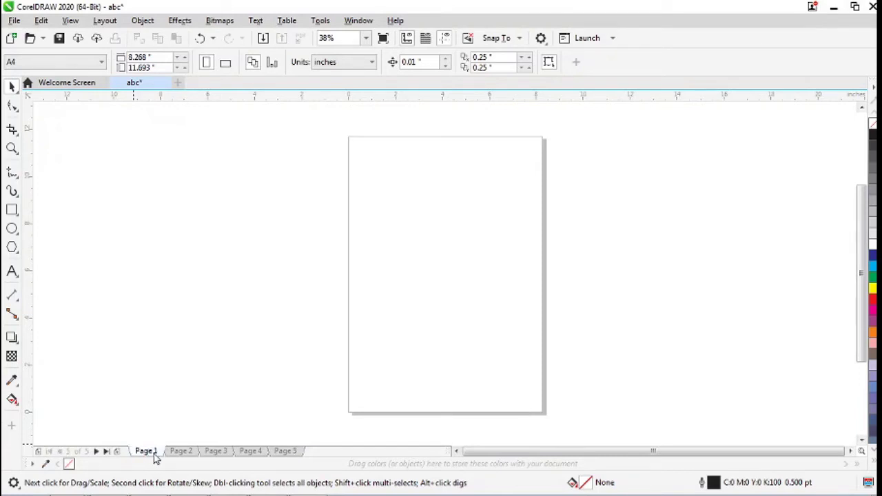
# Step: Rename page 1 as "main page"
pyautogui.rightClick(156, 458)
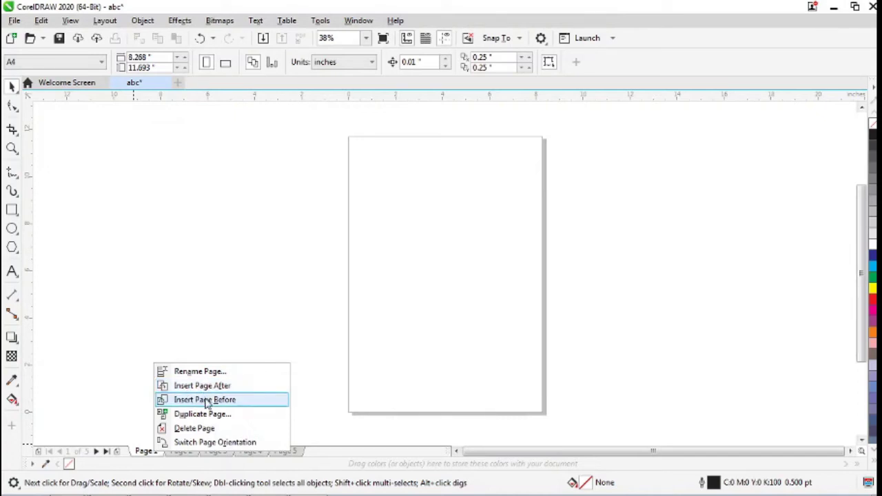
pyautogui.click(142, 454)
pyautogui.rightClick(143, 457)
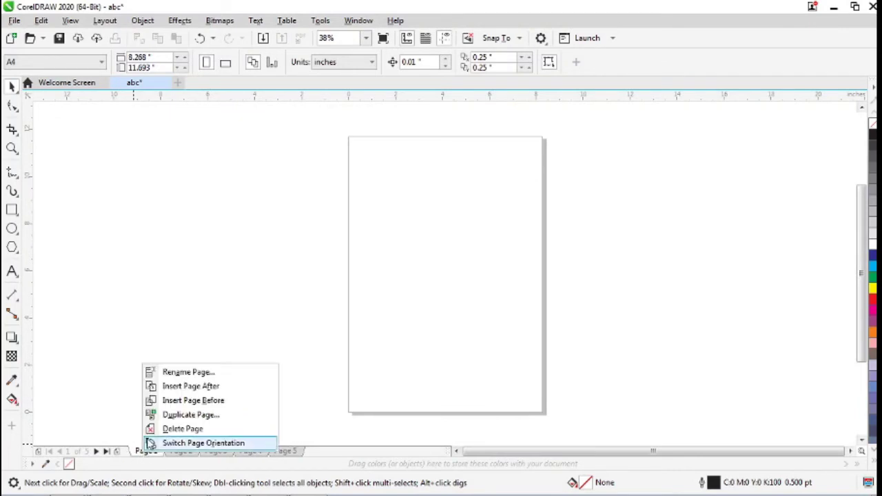
pyautogui.click(172, 373)
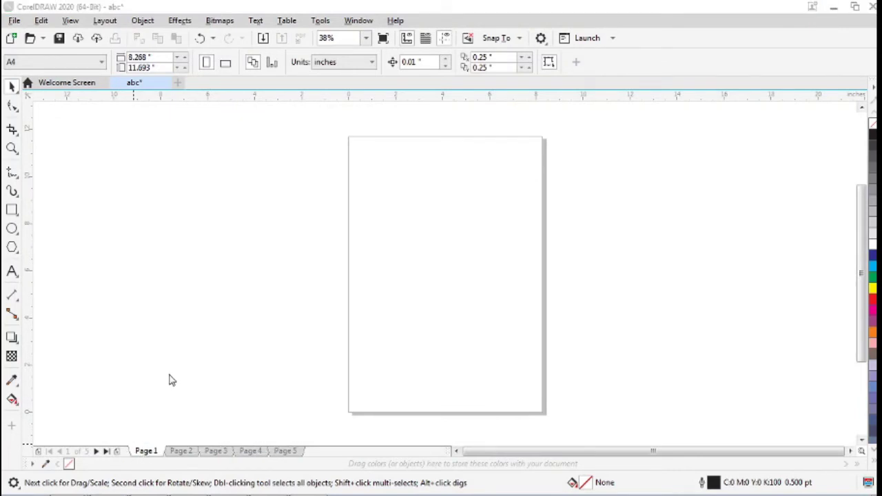
pyautogui.write('main')
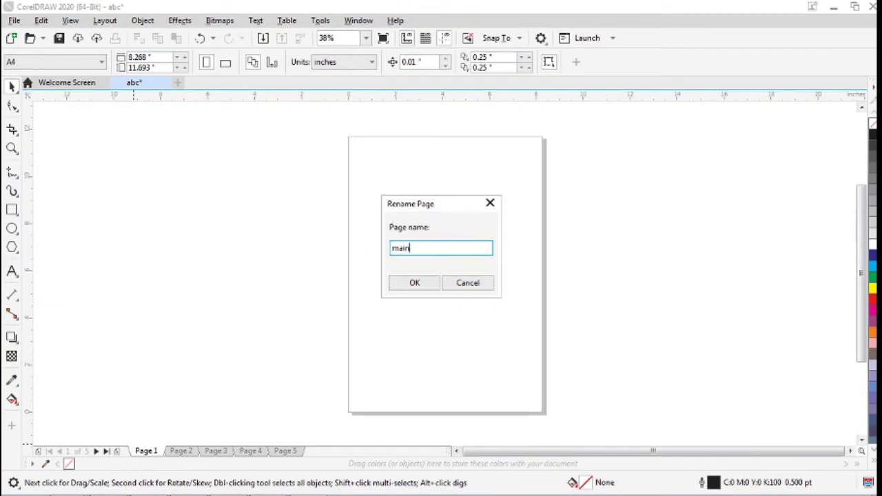
pyautogui.write(' page')
pyautogui.click(417, 282)
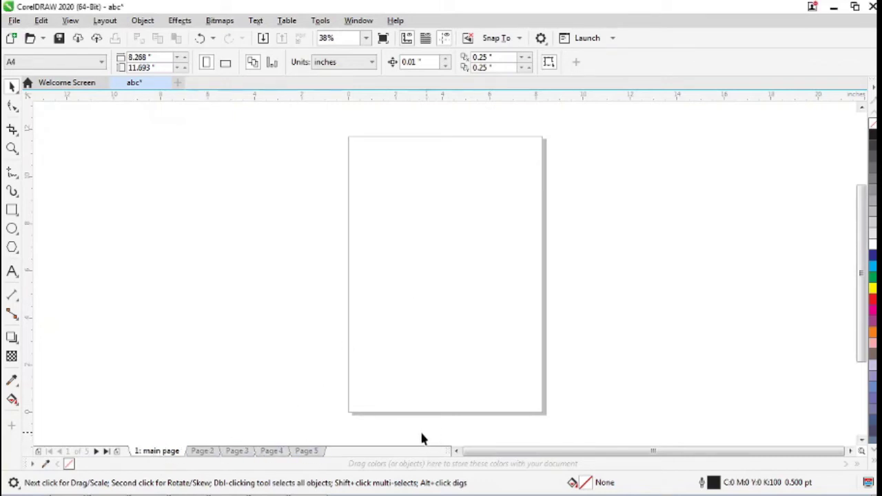
# Step: Add one page after the main page and another one after page 5
pyautogui.click(118, 451)
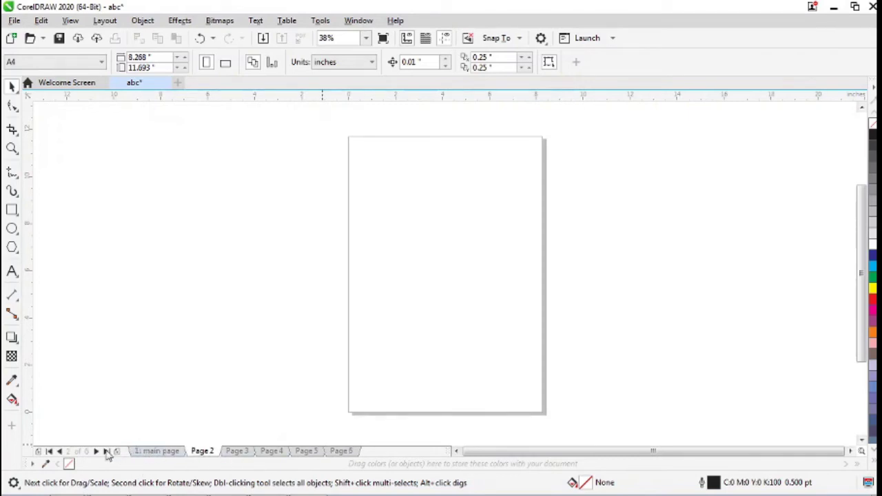
pyautogui.click(315, 457)
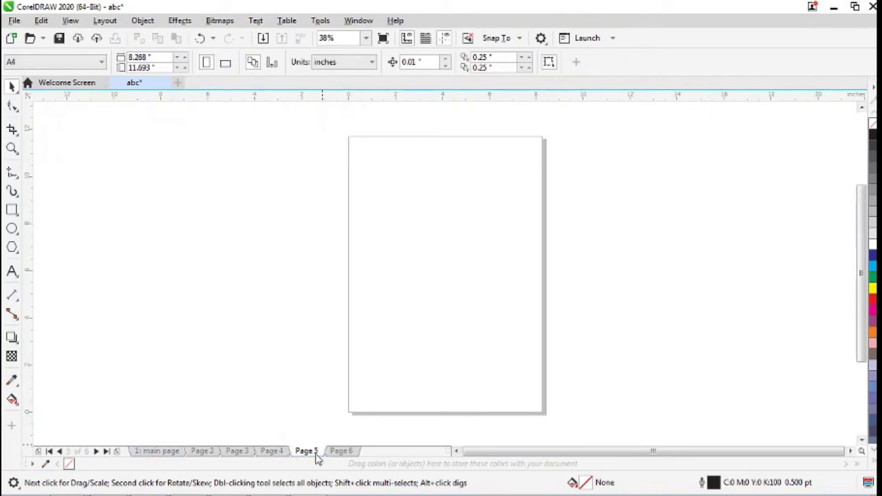
pyautogui.click(116, 451)
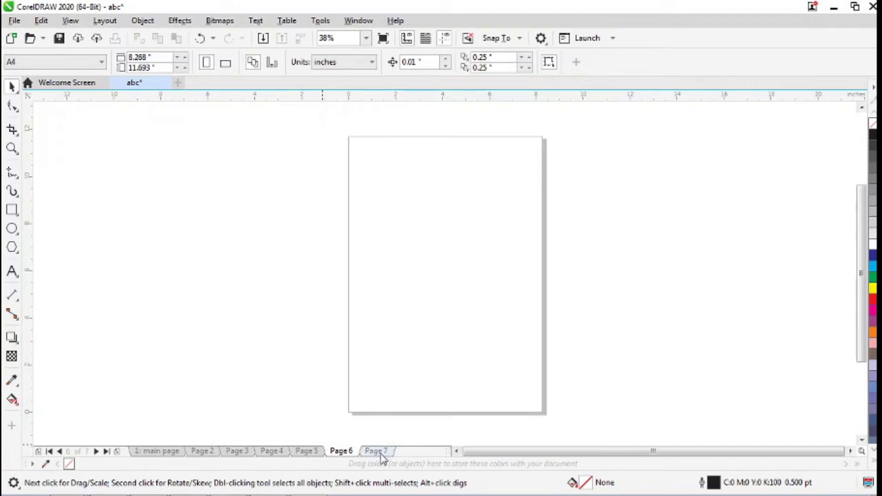
# Step: Delete the page named "main page" from the document
pyautogui.rightClick(171, 457)
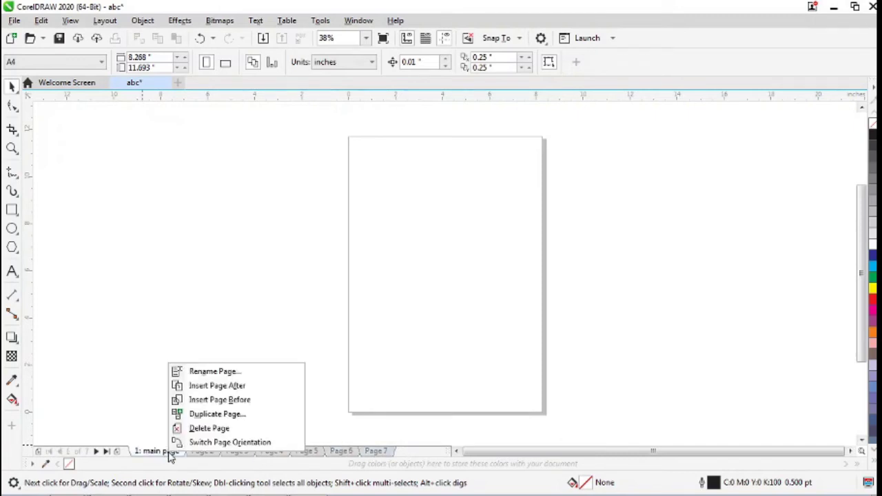
pyautogui.click(208, 428)
pyautogui.rightClick(157, 452)
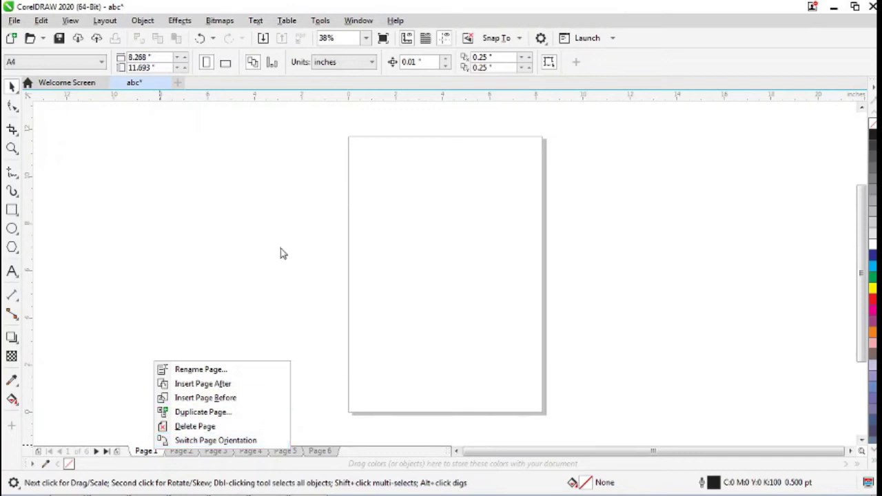
pyautogui.click(60, 191)
# Step: Jump to page 5 of the document with the Go To Page command
pyautogui.click(105, 20)
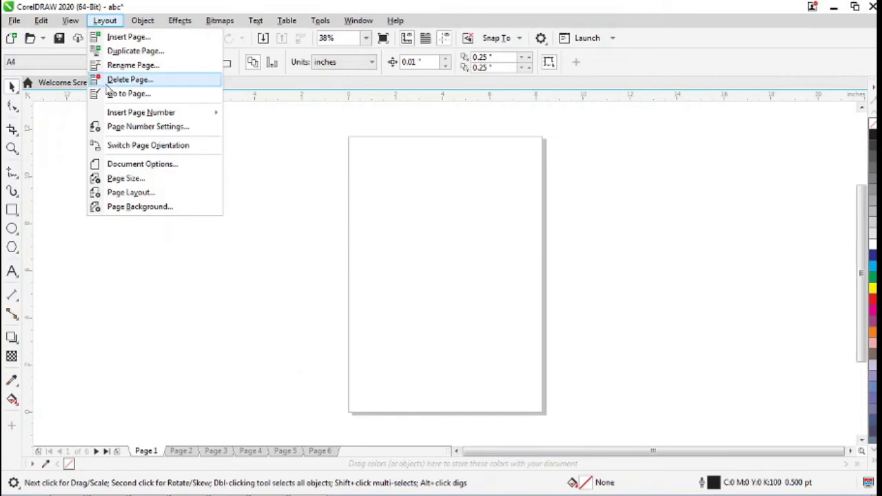
pyautogui.click(116, 94)
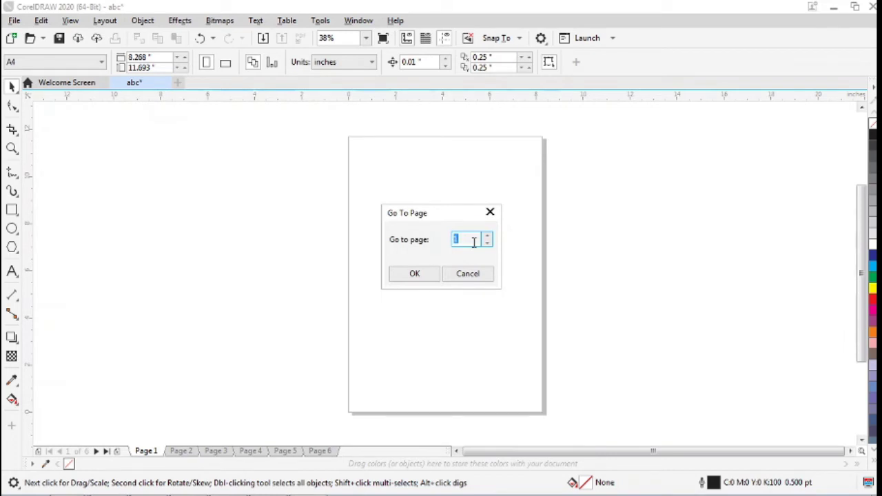
pyautogui.write('5')
pyautogui.click(434, 276)
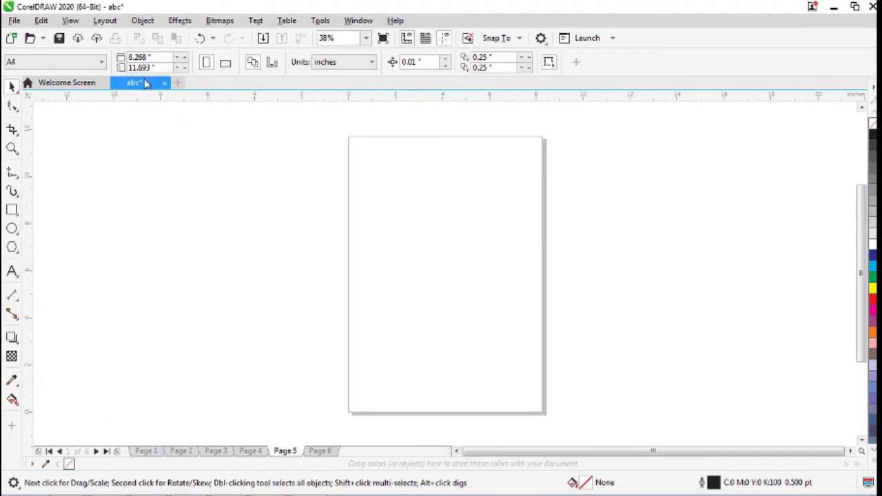
# Step: Browse forward and backward through the document's six pages, finishing on page 1
pyautogui.click(213, 455)
pyautogui.click(247, 451)
pyautogui.click(181, 453)
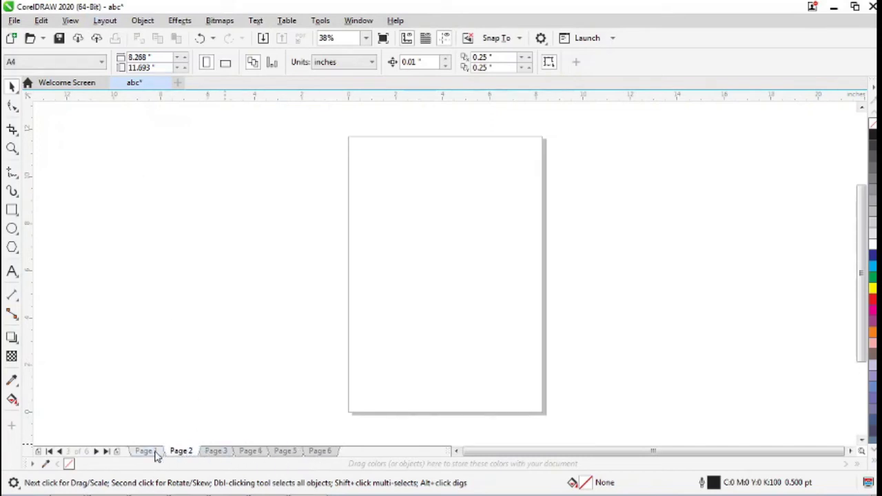
pyautogui.click(148, 452)
pyautogui.click(212, 453)
pyautogui.click(183, 455)
pyautogui.press('pageup')
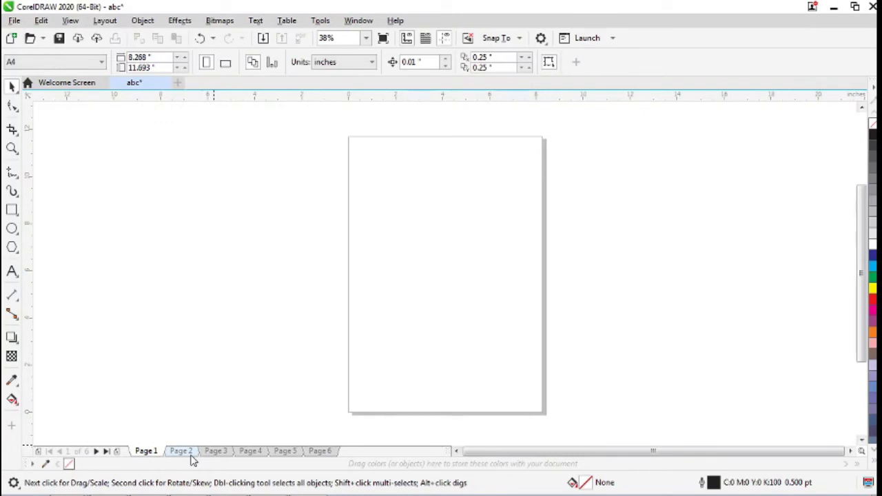
pyautogui.press('pagedown')
pyautogui.press('pagedown')
pyautogui.press('pagedown')
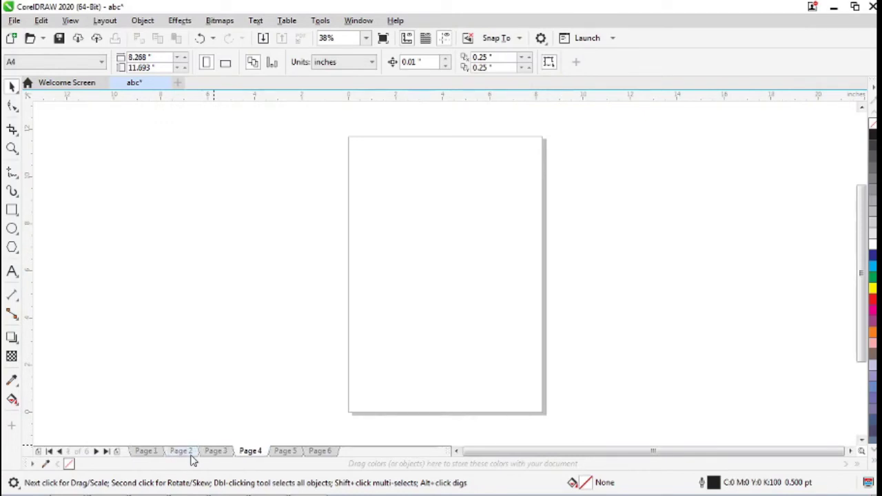
pyautogui.press('pagedown')
pyautogui.press('pagedown')
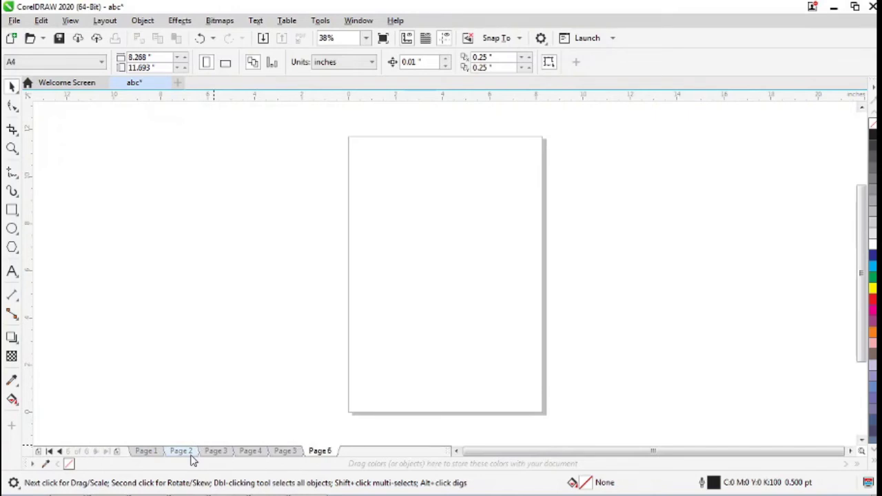
pyautogui.press('pageup')
pyautogui.press('pageup')
pyautogui.press('pageup')
pyautogui.press('pageup')
pyautogui.press('pageup')
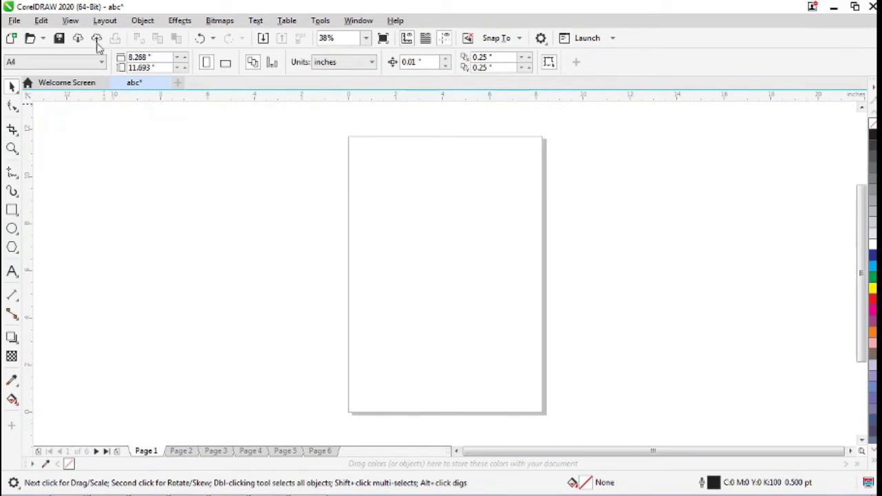
# Step: Go to page 5 and insert a page number on its active layer only
pyautogui.click(103, 21)
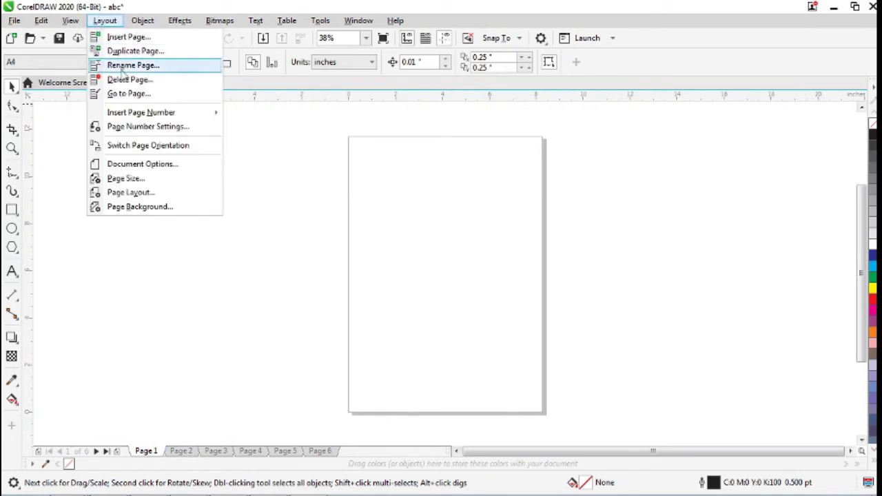
pyautogui.moveTo(138, 119)
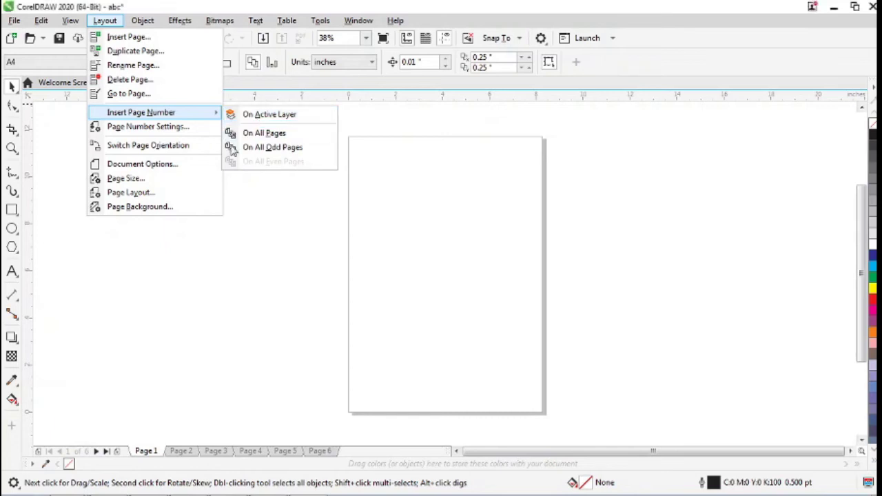
pyautogui.click(286, 451)
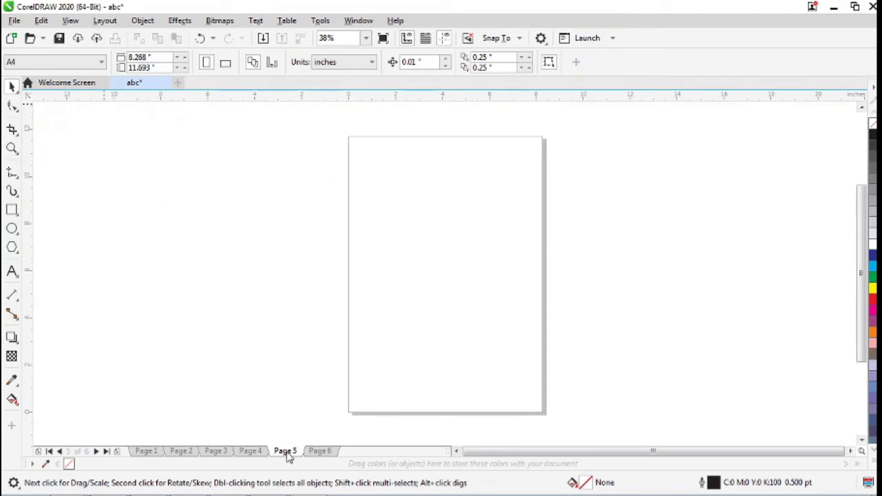
pyautogui.click(102, 23)
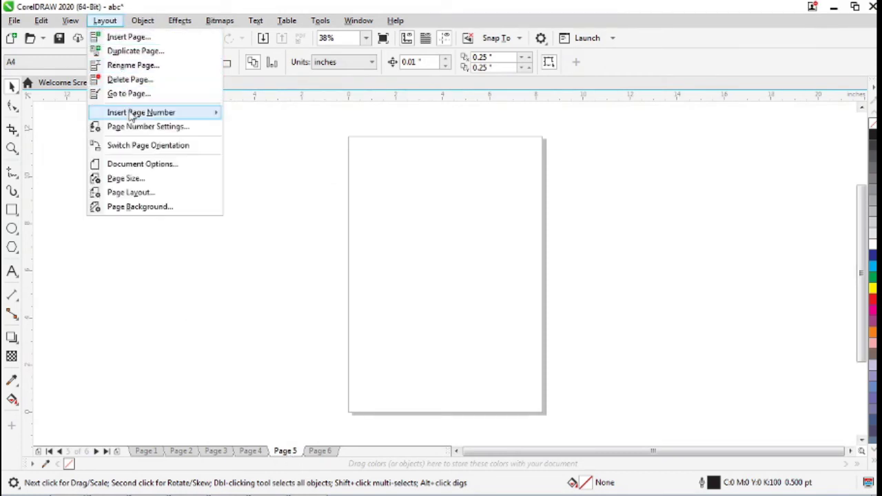
pyautogui.moveTo(183, 114)
pyautogui.click(252, 115)
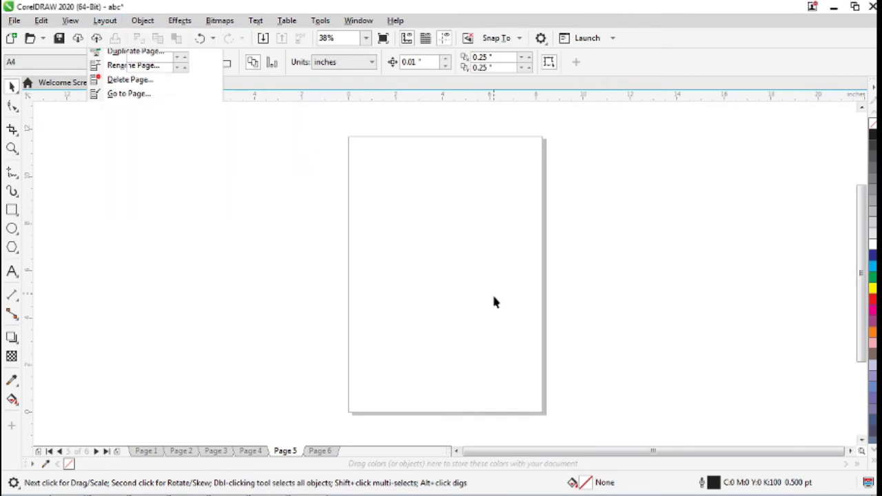
pyautogui.click(473, 397)
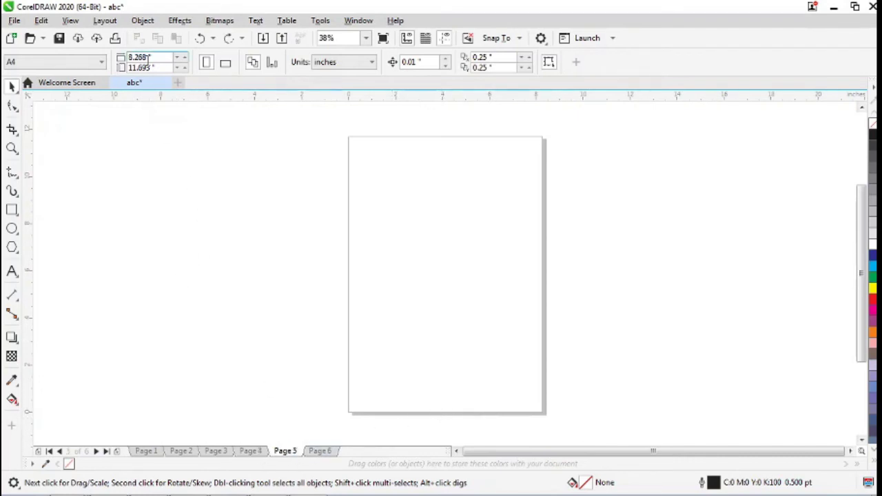
# Step: Insert page numbers on all pages and check the numbering on pages 1 through 6
pyautogui.click(107, 22)
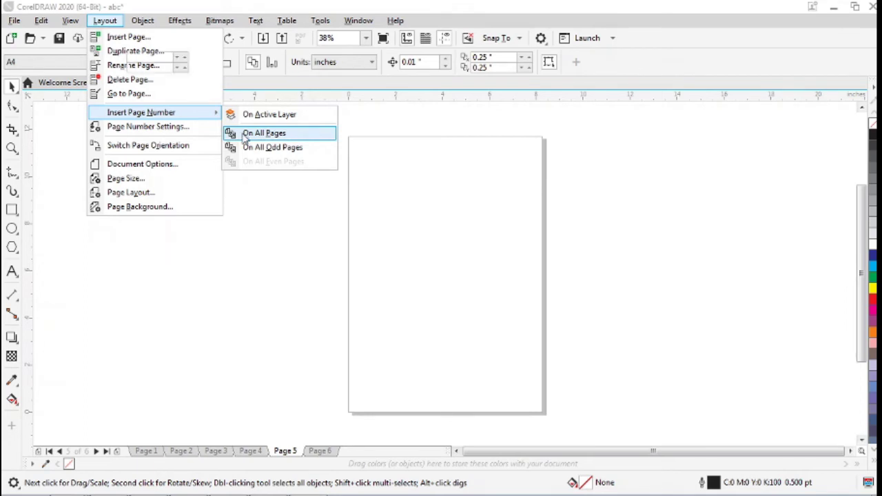
pyautogui.click(245, 135)
pyautogui.click(411, 392)
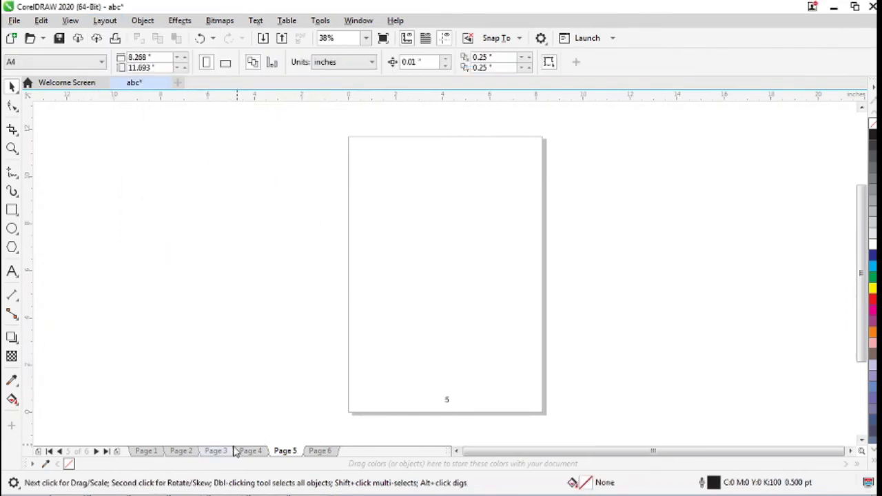
pyautogui.click(146, 450)
pyautogui.click(183, 451)
pyautogui.click(215, 452)
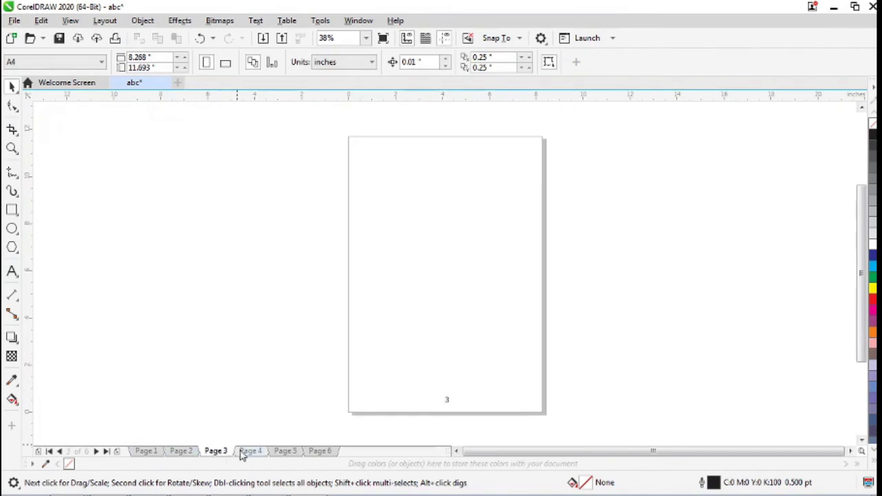
pyautogui.click(251, 452)
pyautogui.click(285, 452)
pyautogui.click(321, 452)
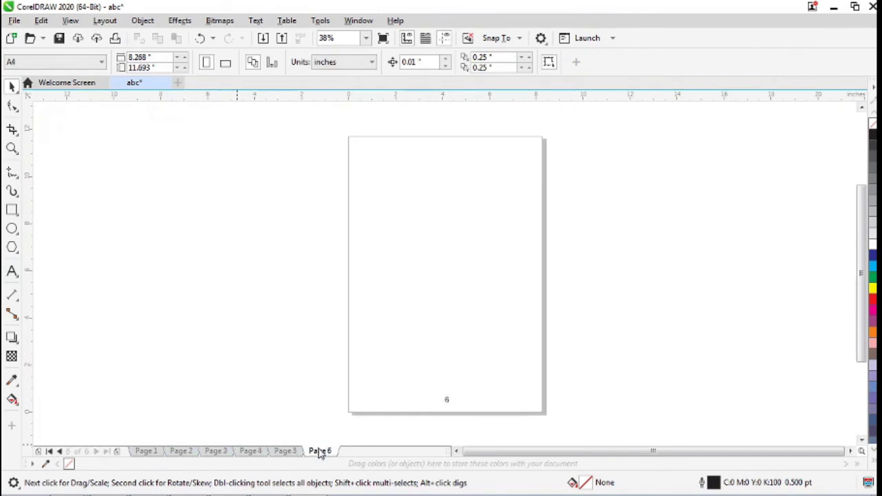
# Step: Undo the numbering on all pages and insert page numbers on all odd pages instead
pyautogui.hotkey('ctrl', 'z')
pyautogui.click(97, 22)
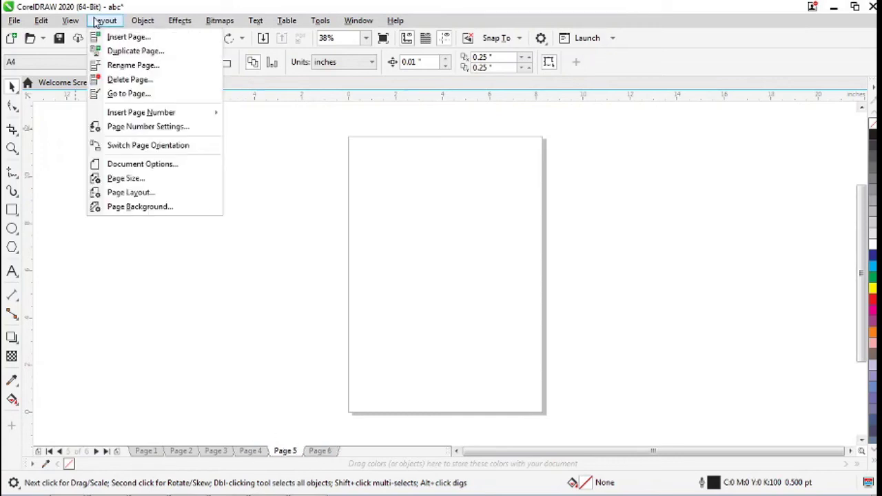
pyautogui.moveTo(154, 117)
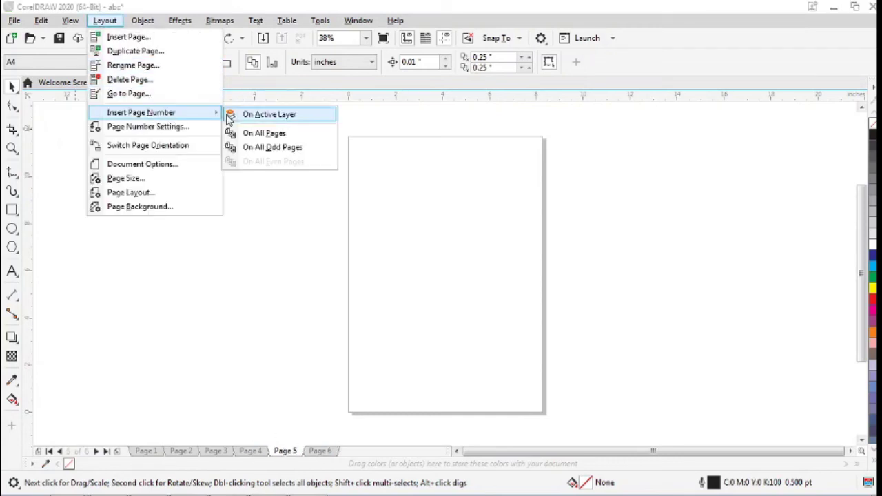
pyautogui.click(245, 150)
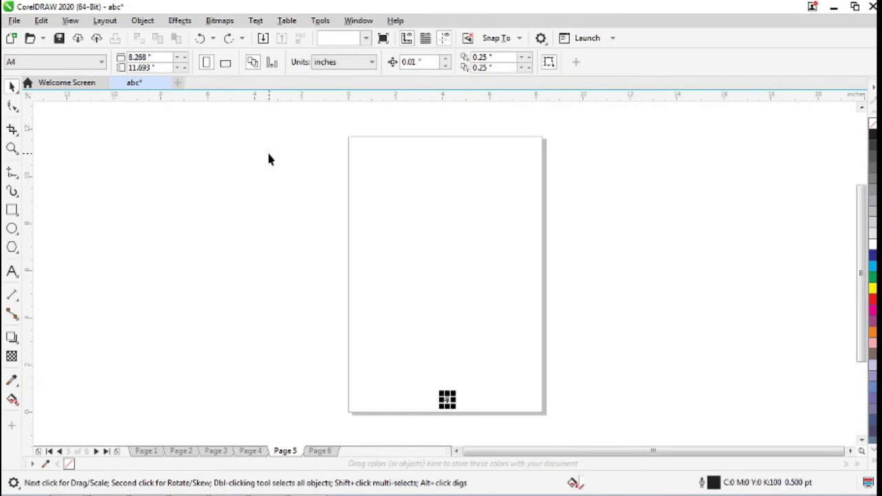
pyautogui.click(446, 272)
# Step: Check pages 1 through 4 for the odd-page numbering
pyautogui.click(147, 452)
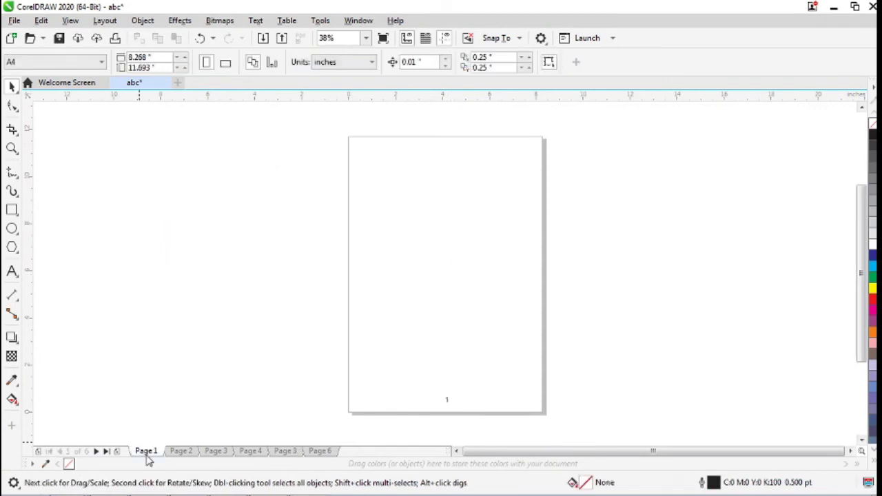
pyautogui.click(179, 453)
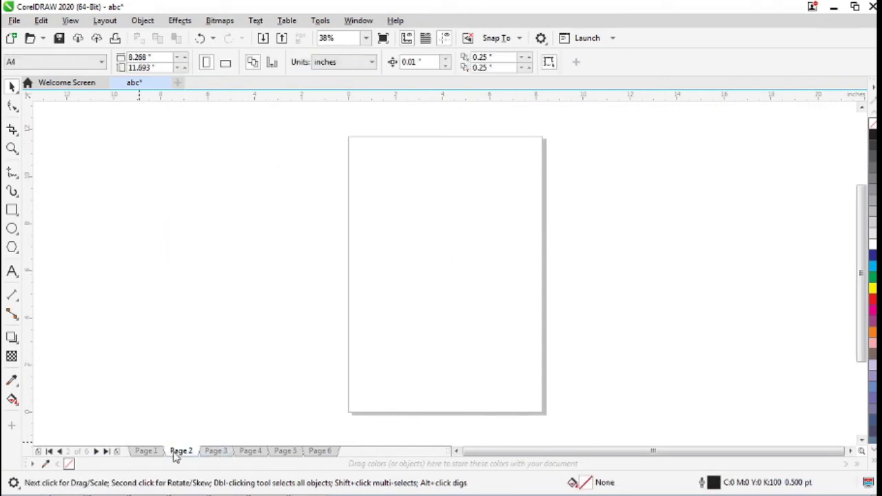
pyautogui.click(213, 453)
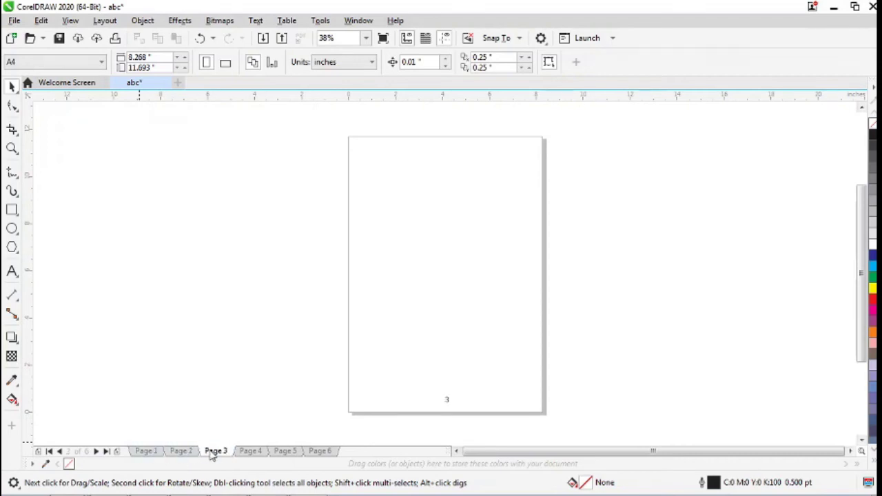
pyautogui.click(254, 453)
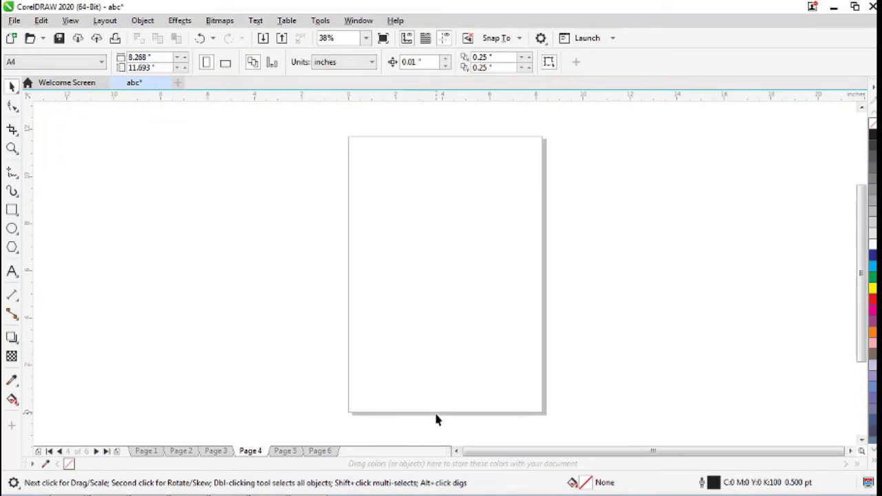
# Step: Set the page numbering to start at number 1 on page 2, using the 1, 2, 3, 4, 5 style
pyautogui.press('pagedown')
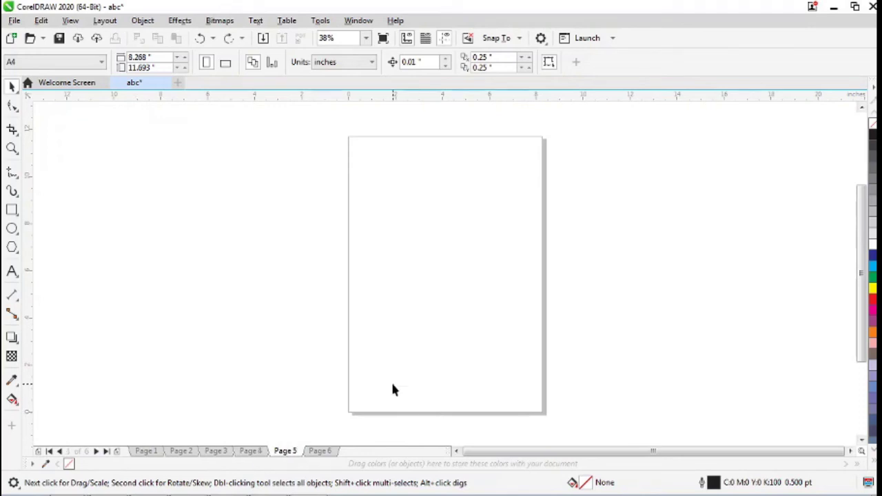
pyautogui.click(115, 24)
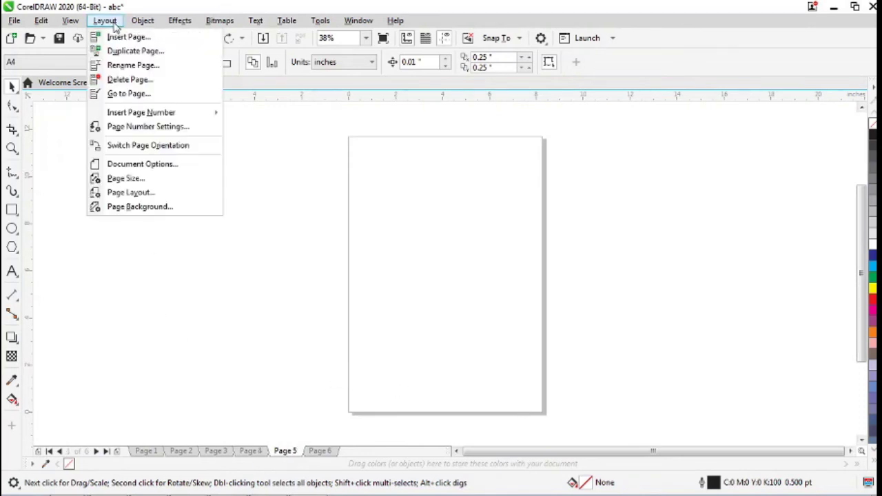
pyautogui.click(154, 129)
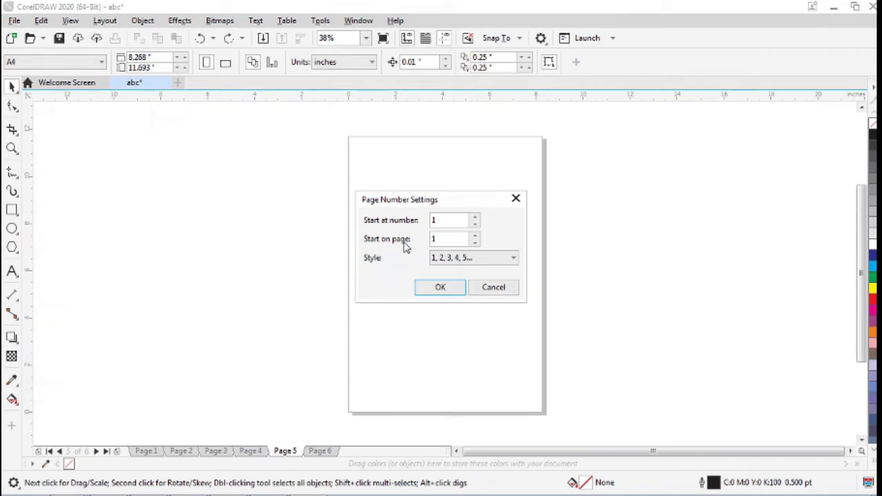
pyautogui.moveTo(450, 220); pyautogui.dragTo(369, 229)
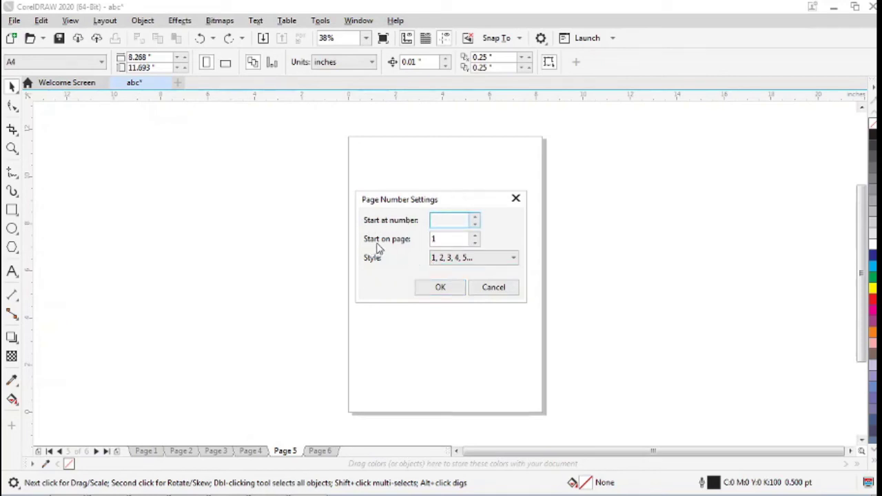
pyautogui.write('2')
pyautogui.press('Tab')
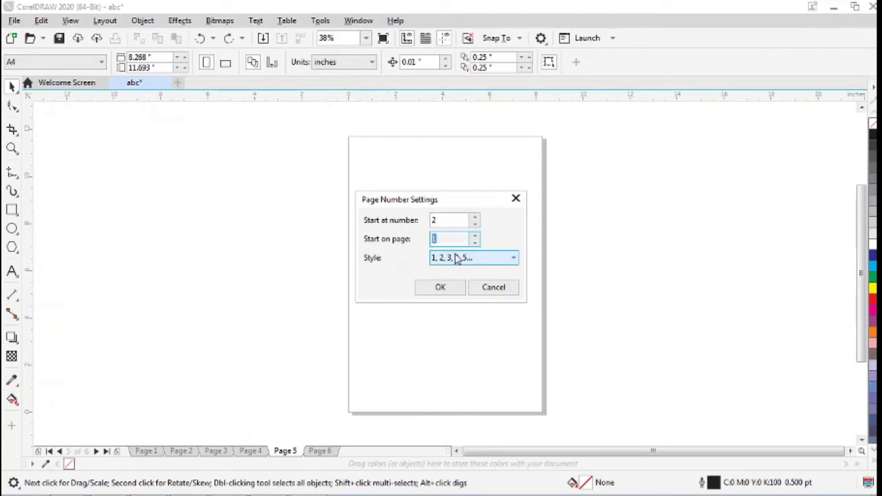
pyautogui.write('2')
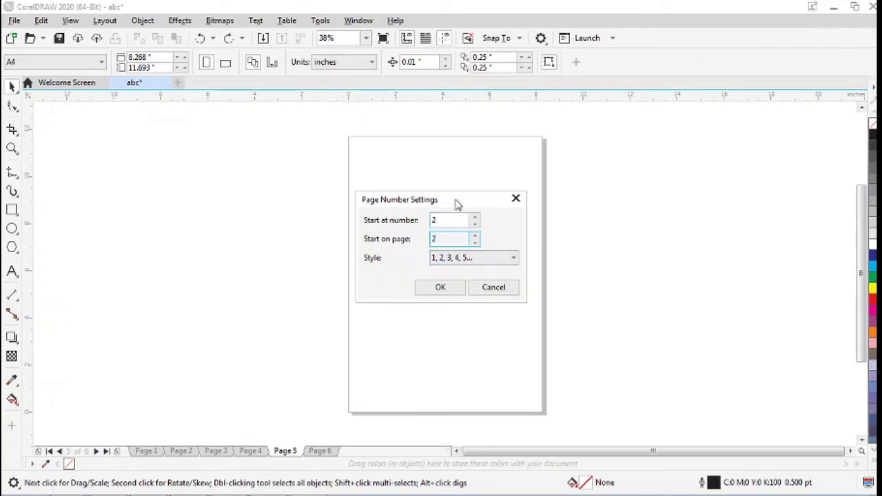
pyautogui.moveTo(442, 220); pyautogui.dragTo(431, 219)
pyautogui.write('1')
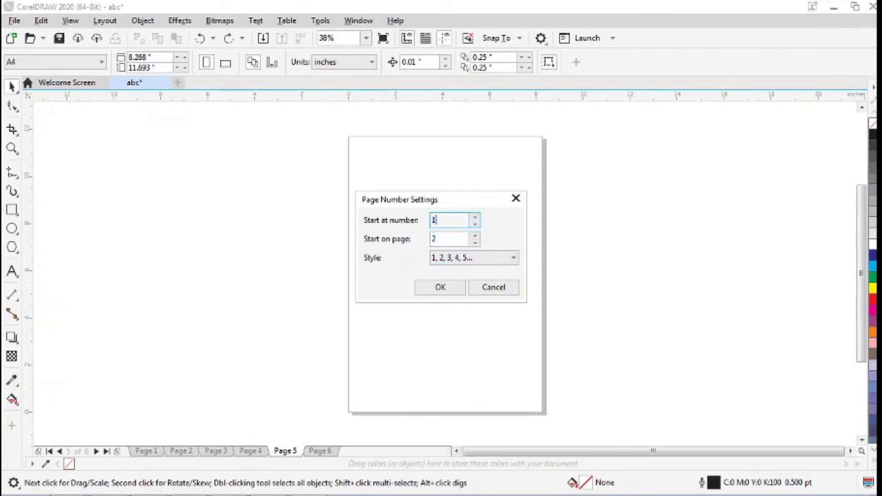
pyautogui.click(514, 258)
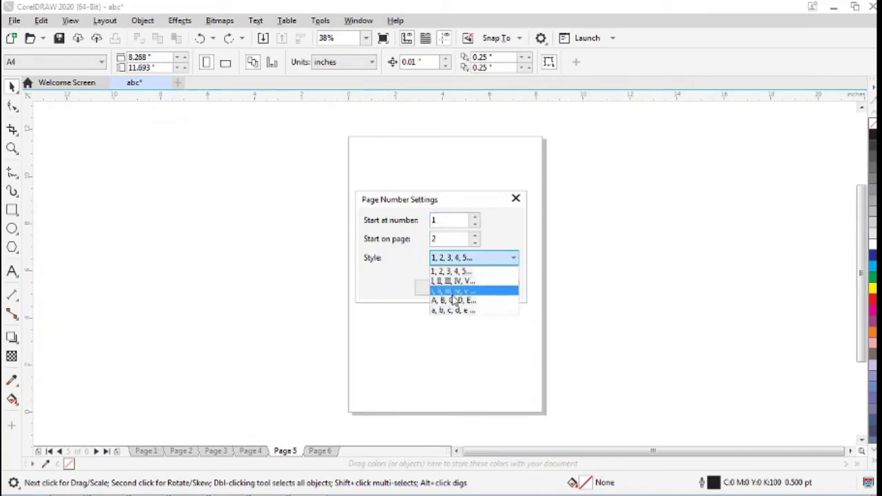
pyautogui.click(453, 271)
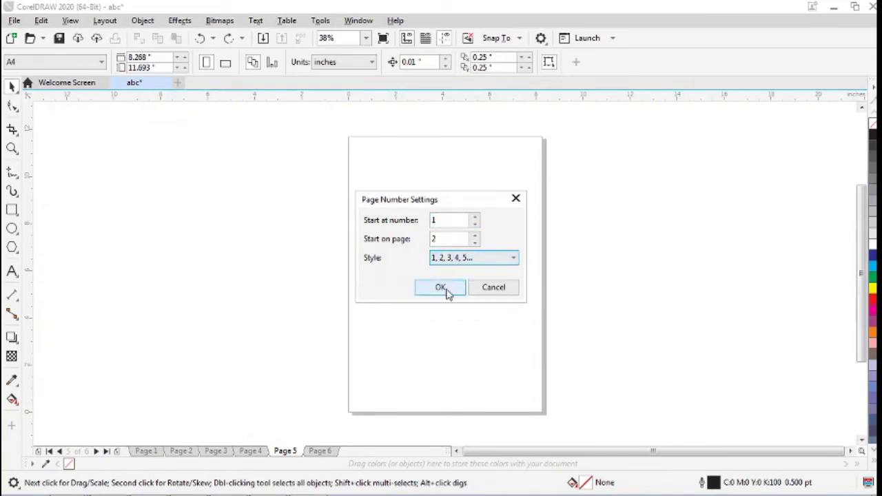
pyautogui.click(447, 293)
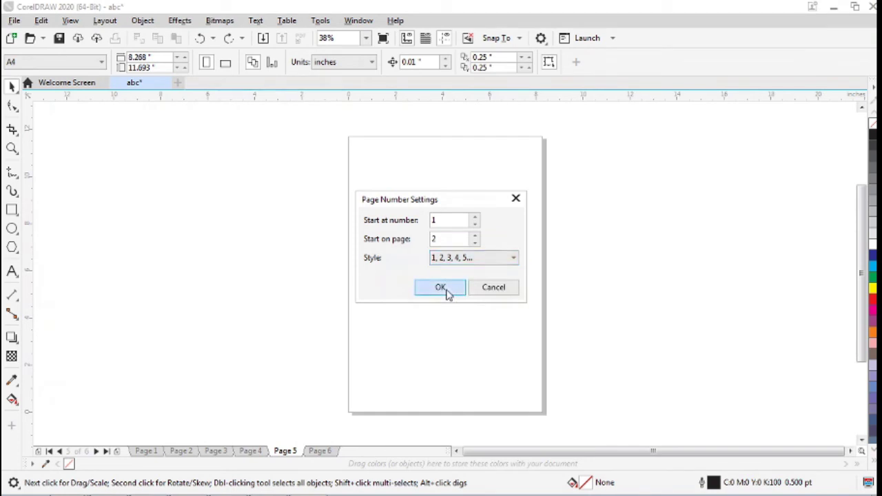
# Step: Insert page numbers on all pages and check the numbering on pages 1 through 6
pyautogui.click(105, 21)
pyautogui.moveTo(207, 112)
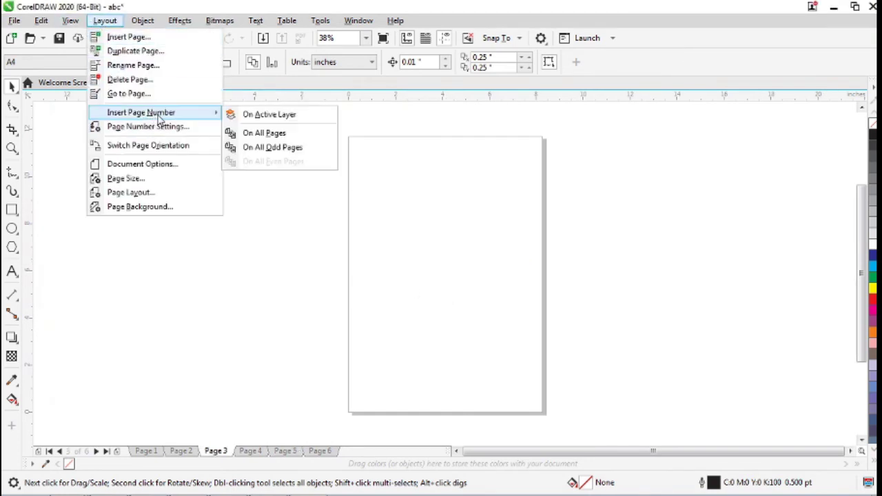
pyautogui.click(253, 134)
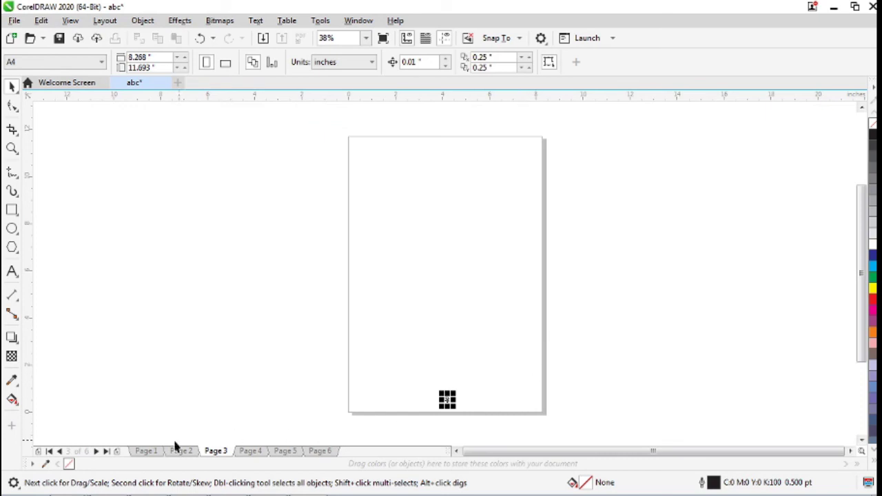
pyautogui.click(145, 453)
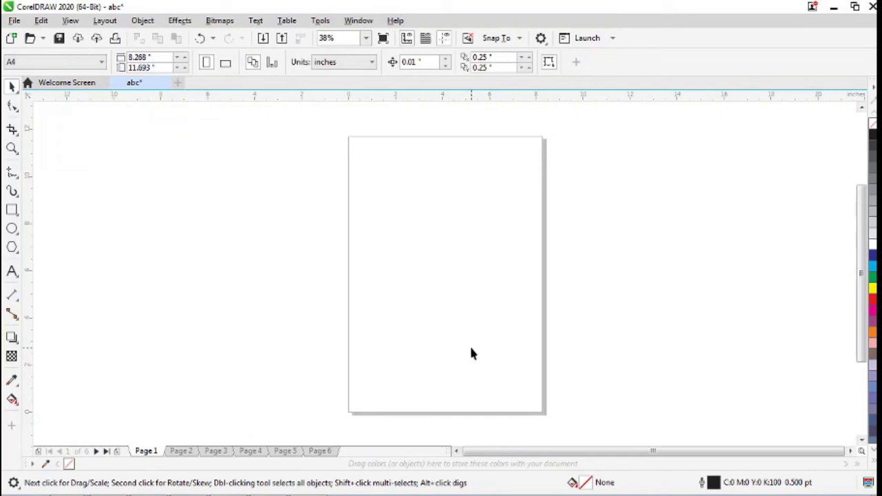
pyautogui.click(181, 451)
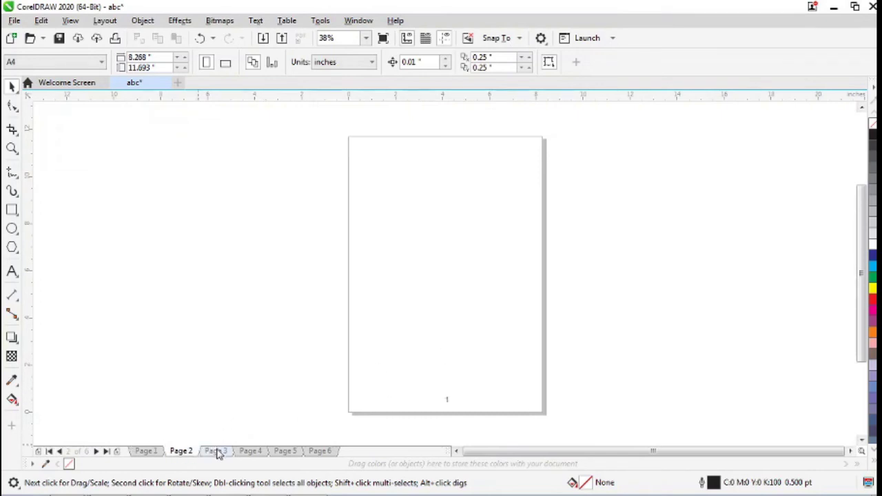
pyautogui.click(215, 452)
pyautogui.click(251, 452)
pyautogui.click(285, 451)
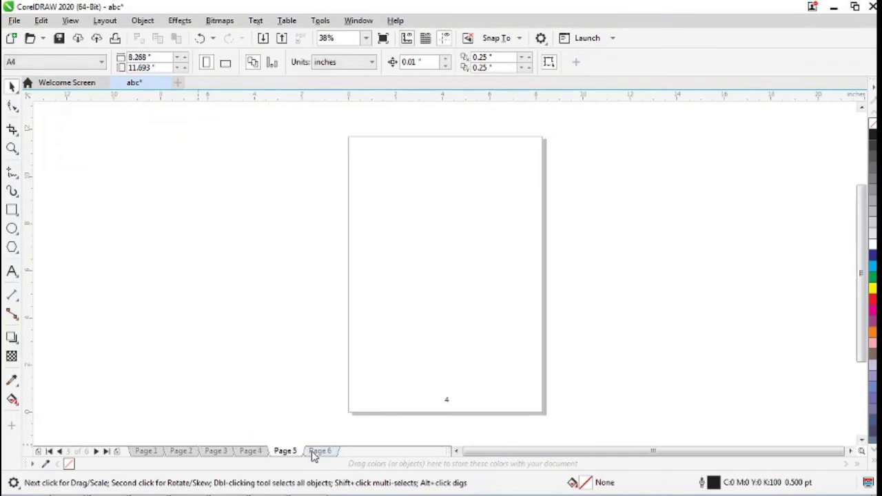
pyautogui.click(321, 452)
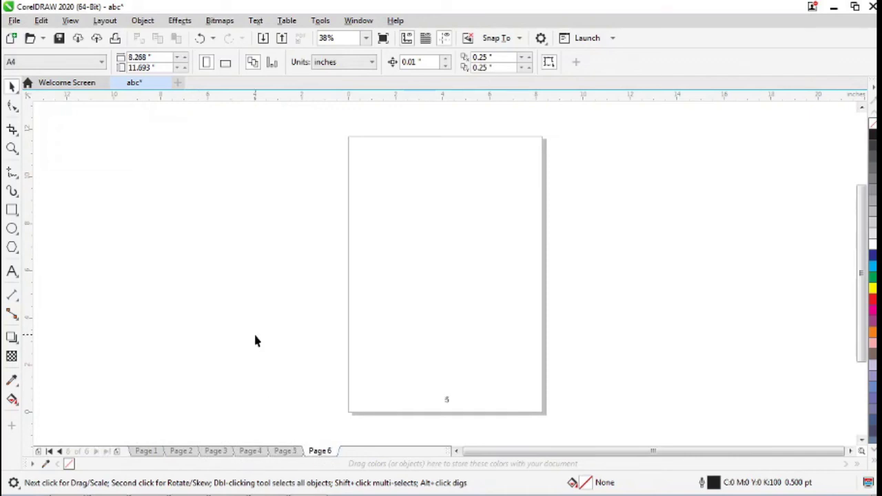
# Step: Switch the page orientation to landscape and back to portrait
pyautogui.click(105, 21)
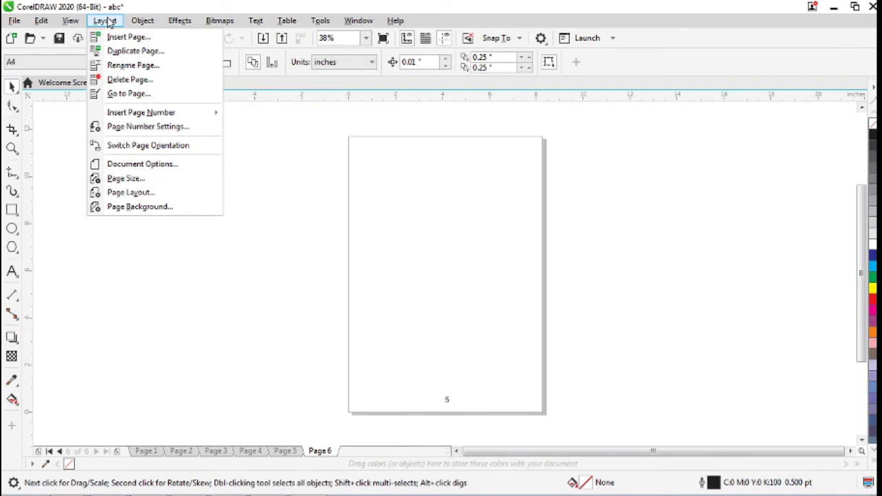
pyautogui.click(158, 150)
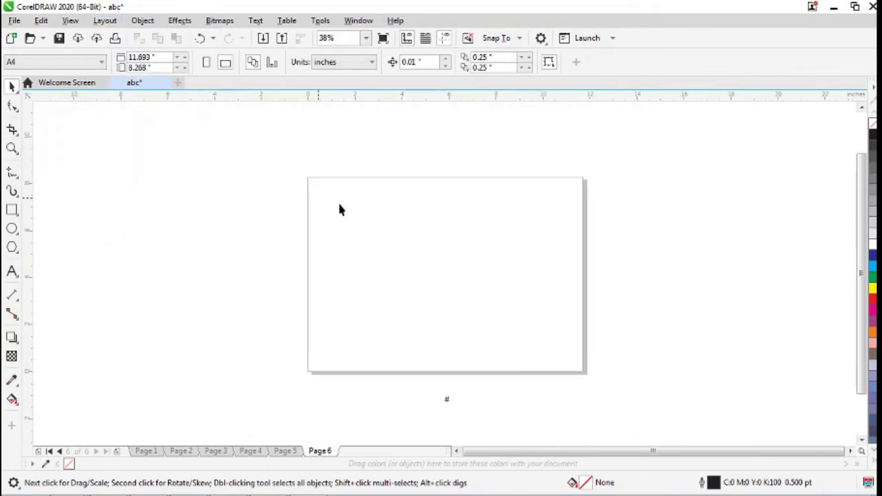
pyautogui.click(104, 20)
pyautogui.click(138, 145)
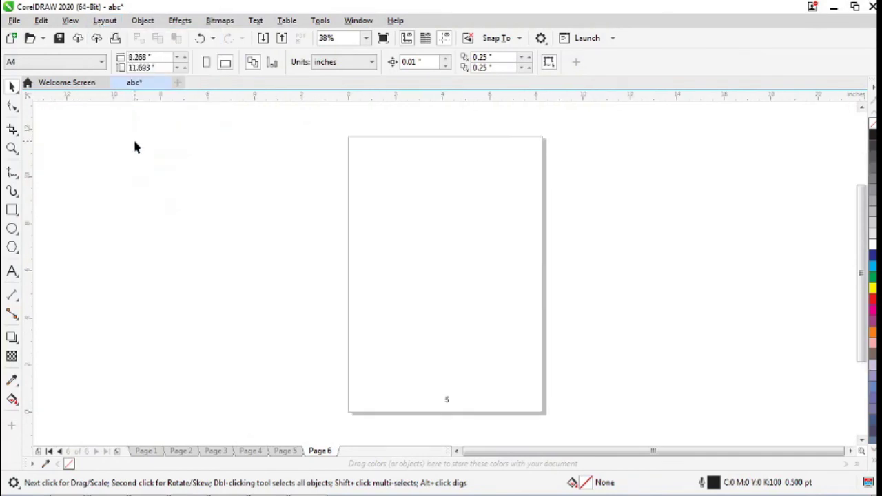
# Step: Add a page frame to page 6 through the page size options, keeping the A4 size, and deselect it
pyautogui.click(105, 20)
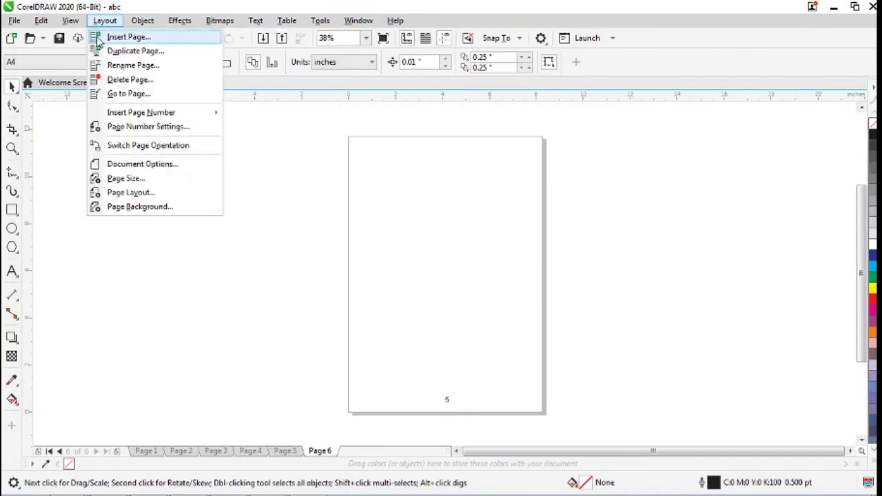
pyautogui.click(114, 179)
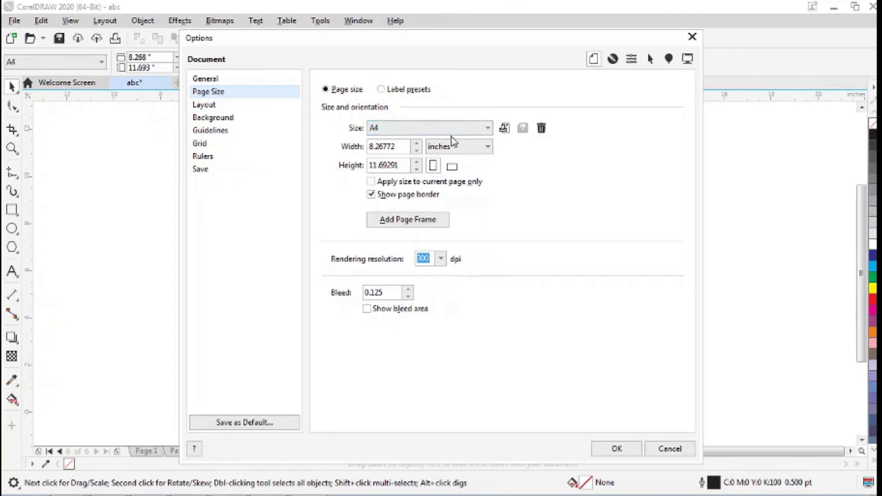
pyautogui.click(488, 131)
pyautogui.click(591, 254)
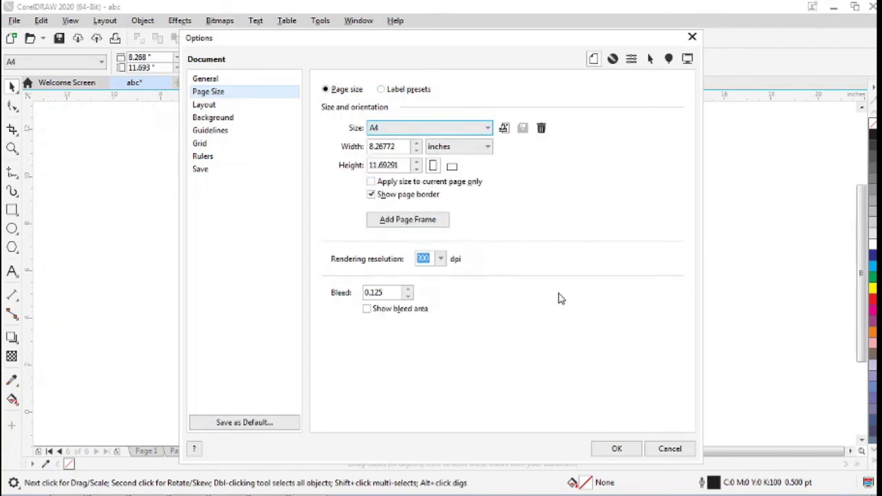
pyautogui.click(418, 222)
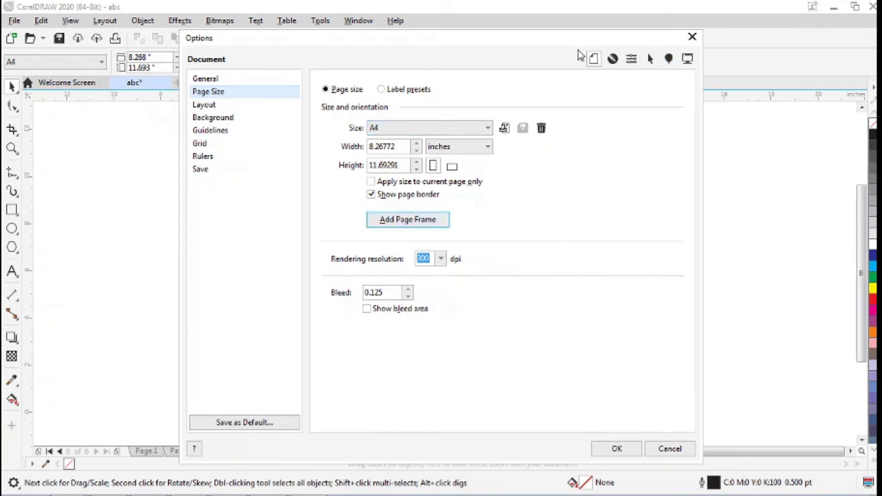
pyautogui.click(617, 449)
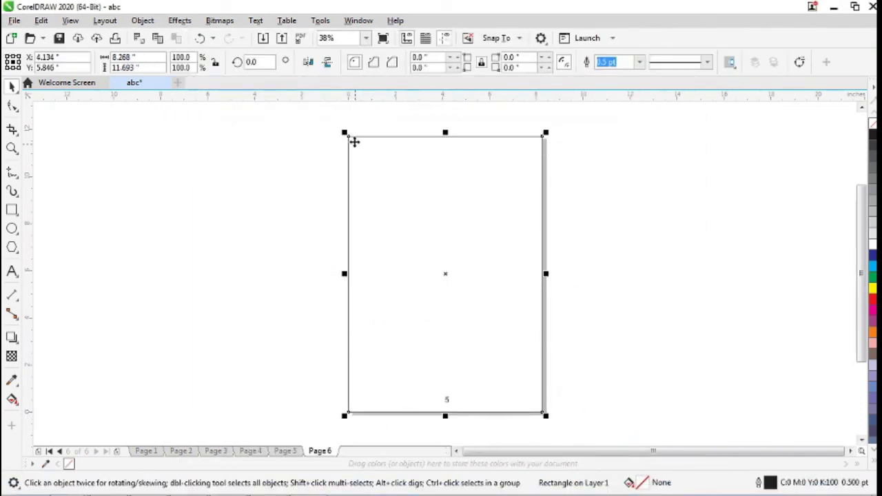
pyautogui.click(295, 162)
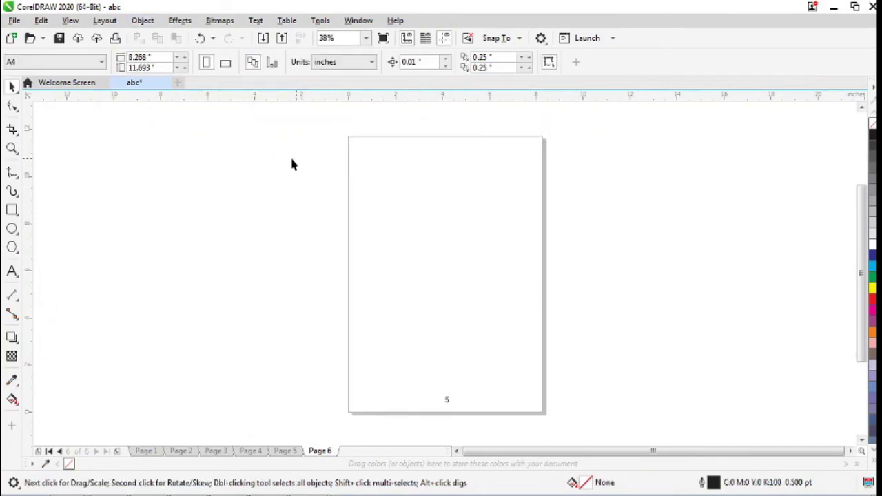
# Step: Enable facing pages in the document's page layout, keeping the Full Page layout and starting on the right side
pyautogui.click(113, 23)
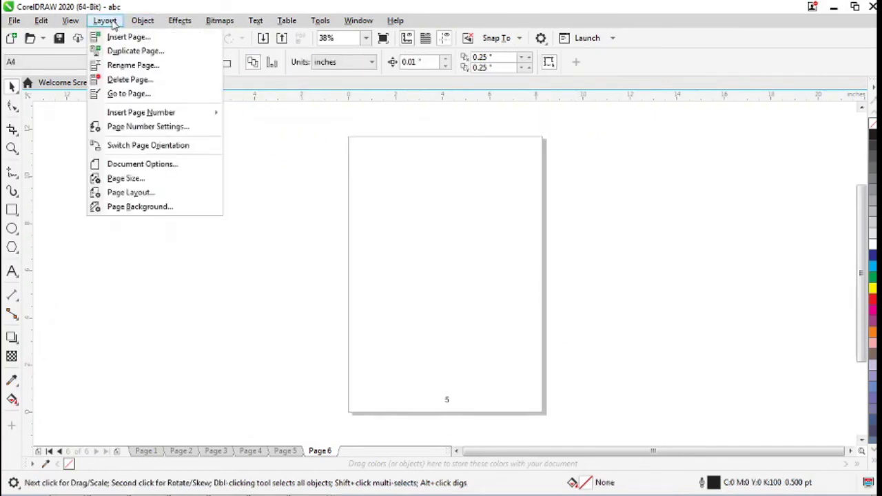
pyautogui.click(131, 193)
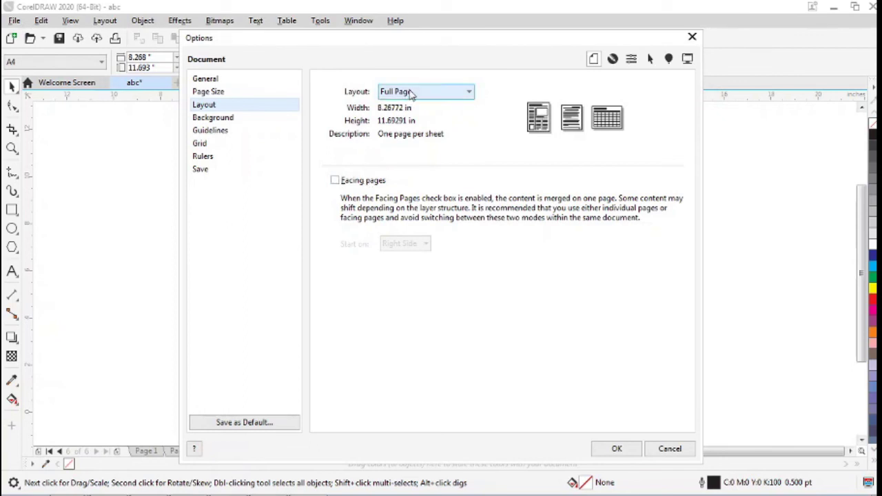
pyautogui.click(335, 181)
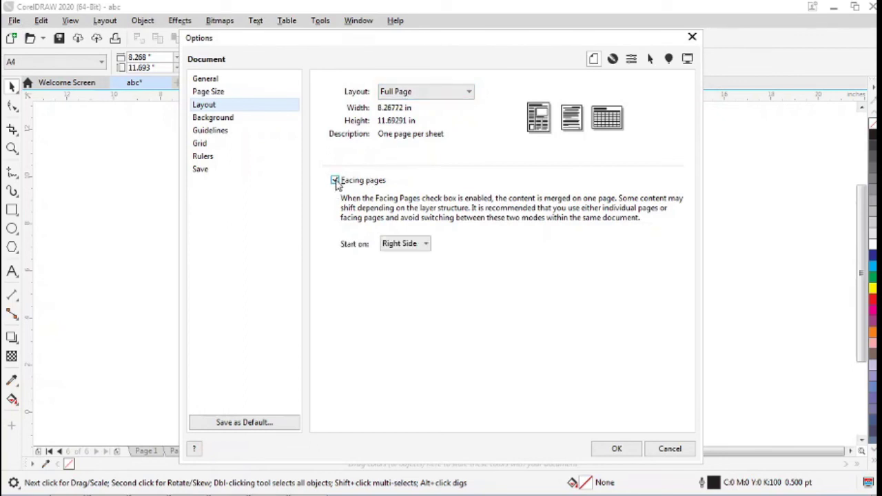
pyautogui.click(617, 448)
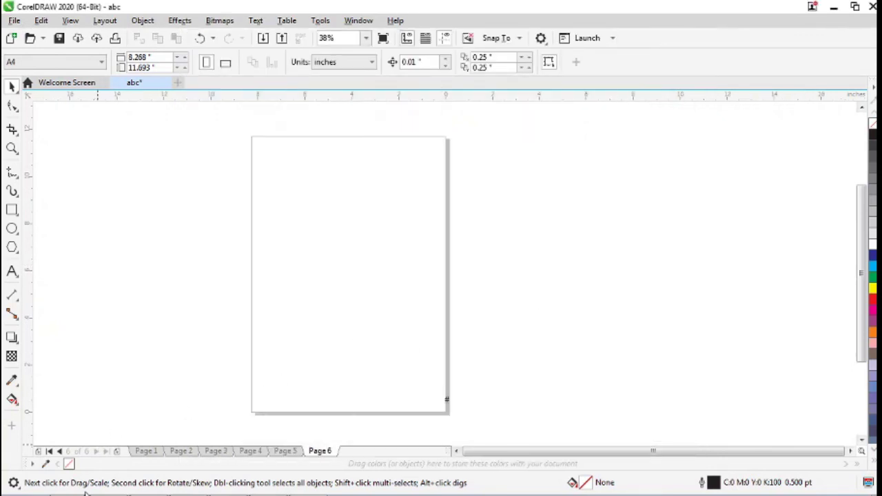
# Step: Browse pages 1 through 6 to examine how the facing pages are arranged
pyautogui.click(148, 453)
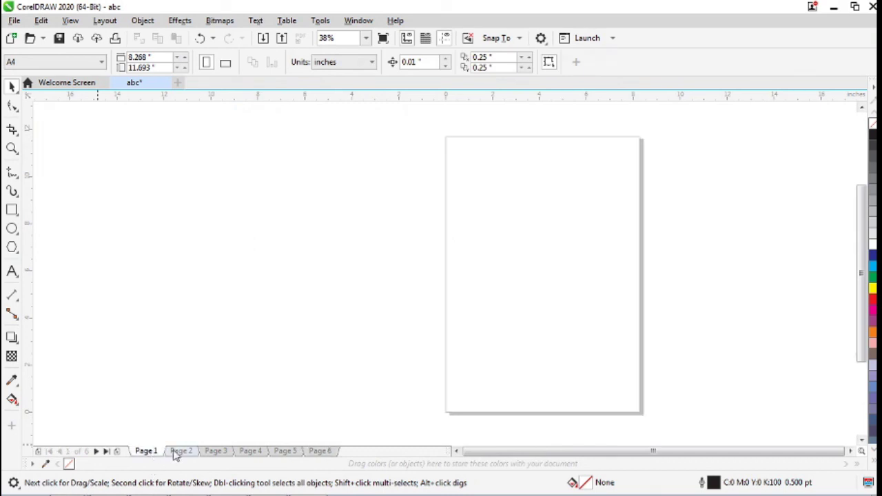
pyautogui.click(177, 453)
pyautogui.click(147, 454)
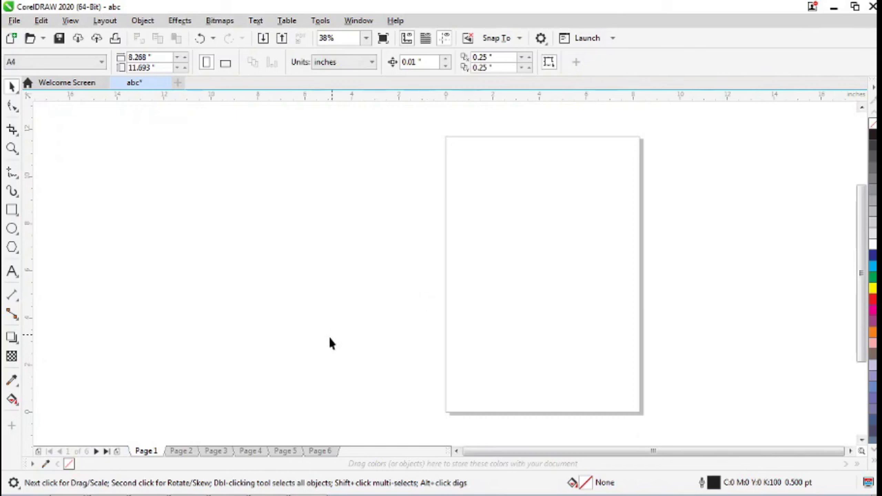
pyautogui.click(182, 452)
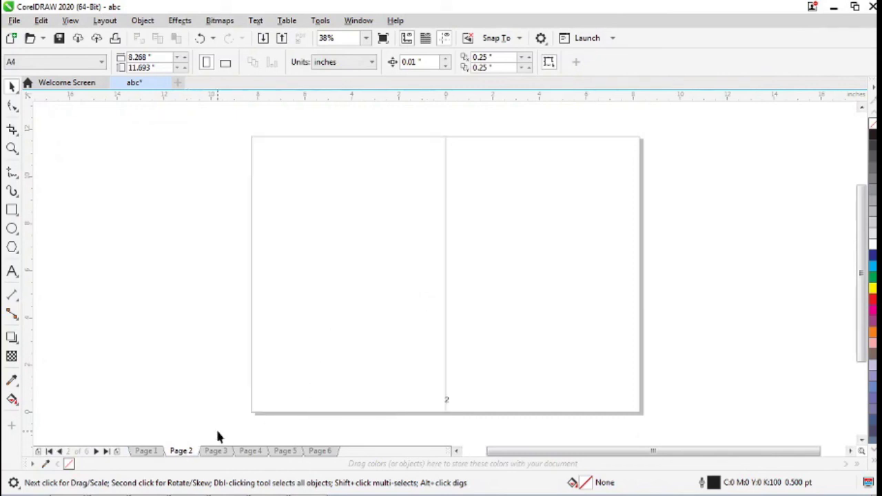
pyautogui.click(216, 452)
pyautogui.click(250, 452)
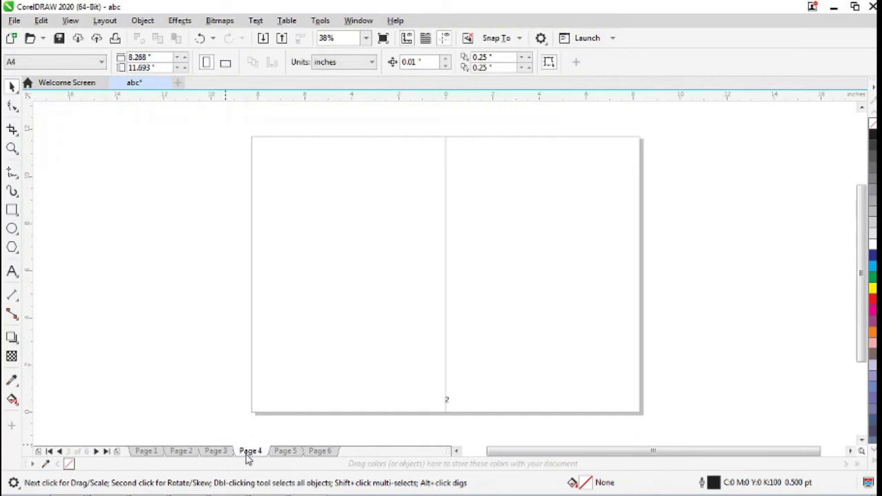
pyautogui.click(285, 452)
pyautogui.click(320, 452)
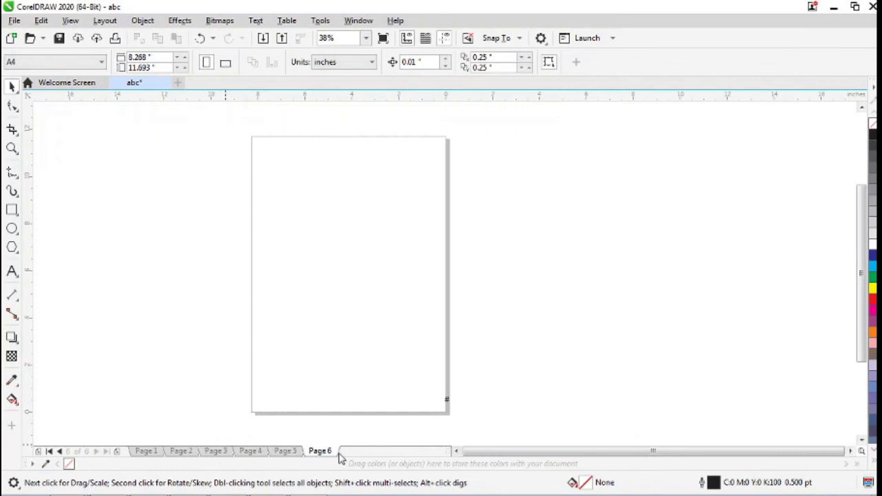
# Step: Turn off facing pages in the document's page layout, keeping the Full Page layout
pyautogui.click(97, 22)
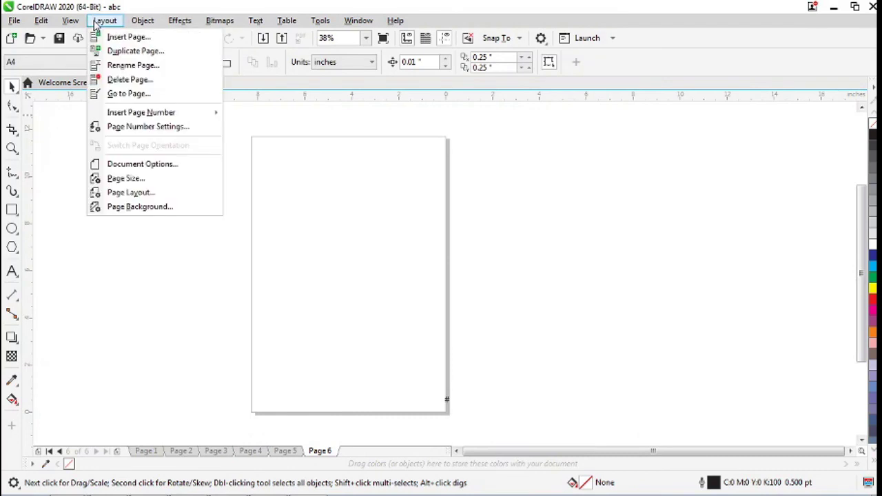
pyautogui.click(130, 195)
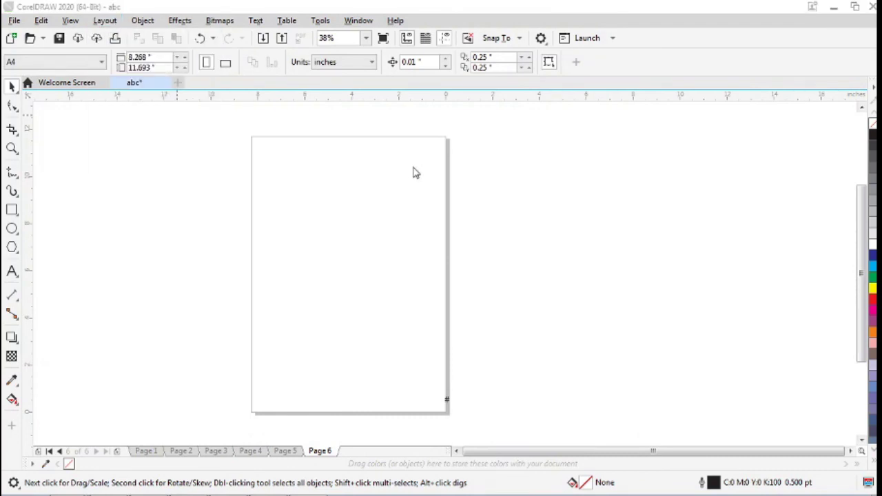
pyautogui.click(338, 183)
pyautogui.click(336, 181)
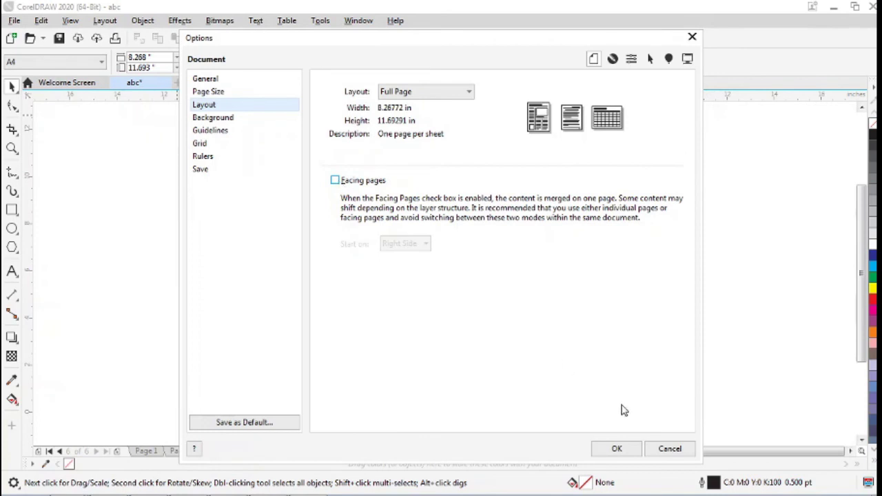
pyautogui.click(617, 448)
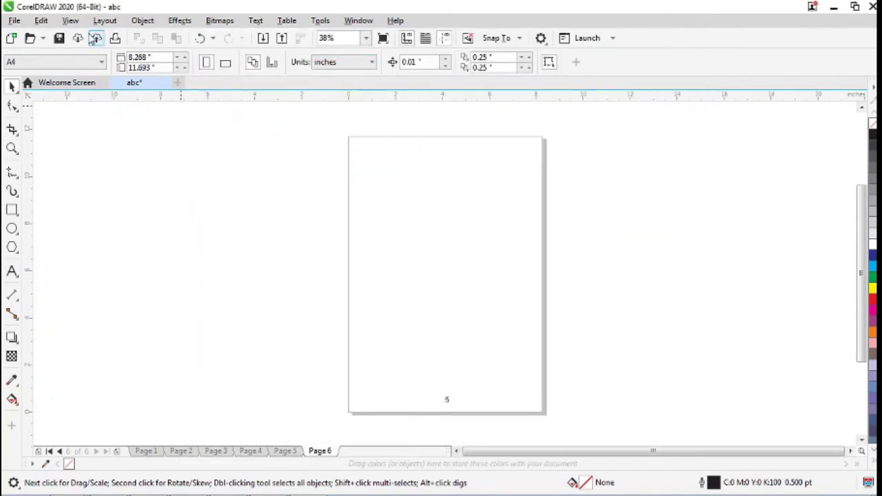
# Step: Give the document pages a solid cyan background from the RGB palette, keeping the background printable and exportable
pyautogui.click(105, 21)
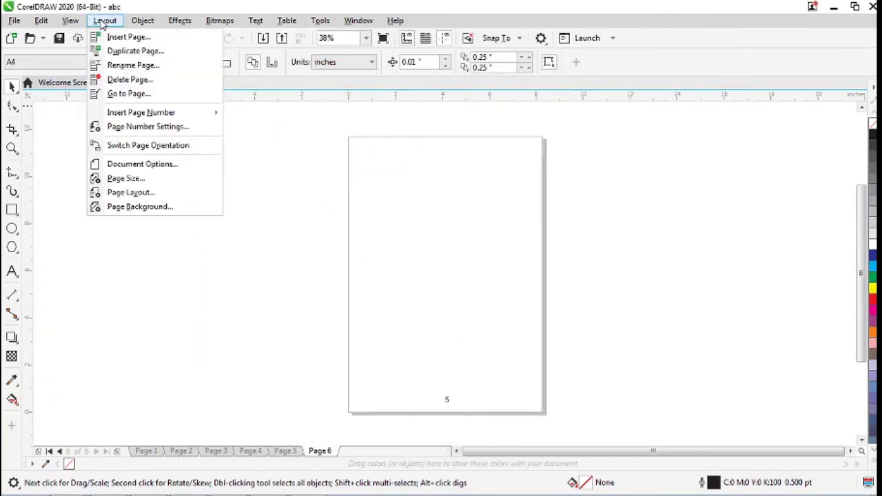
pyautogui.click(137, 209)
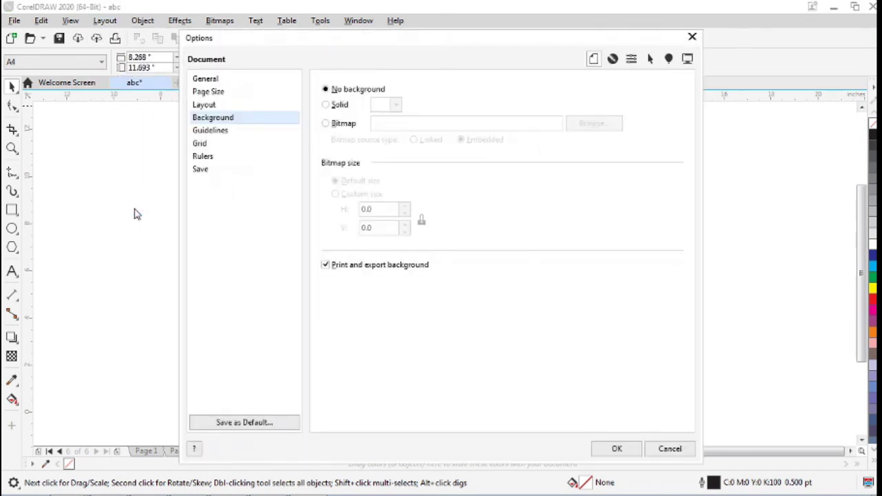
pyautogui.click(333, 105)
pyautogui.click(396, 105)
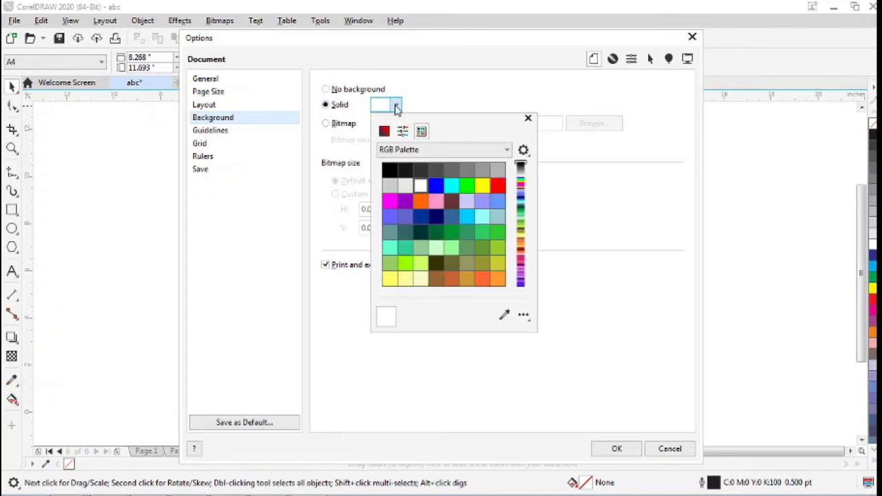
pyautogui.click(451, 186)
pyautogui.click(588, 221)
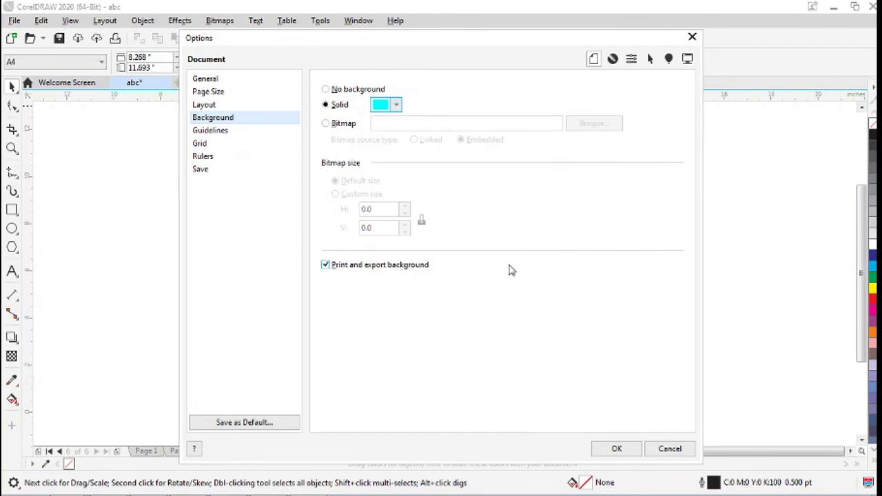
pyautogui.click(617, 450)
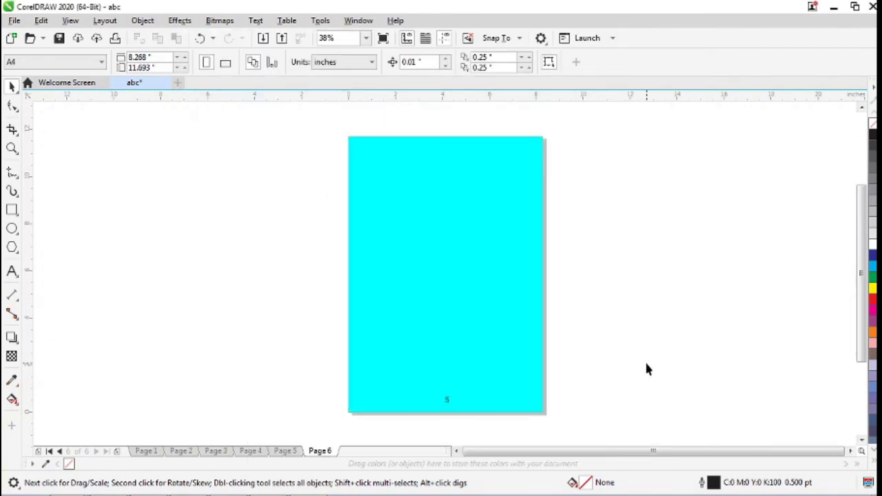